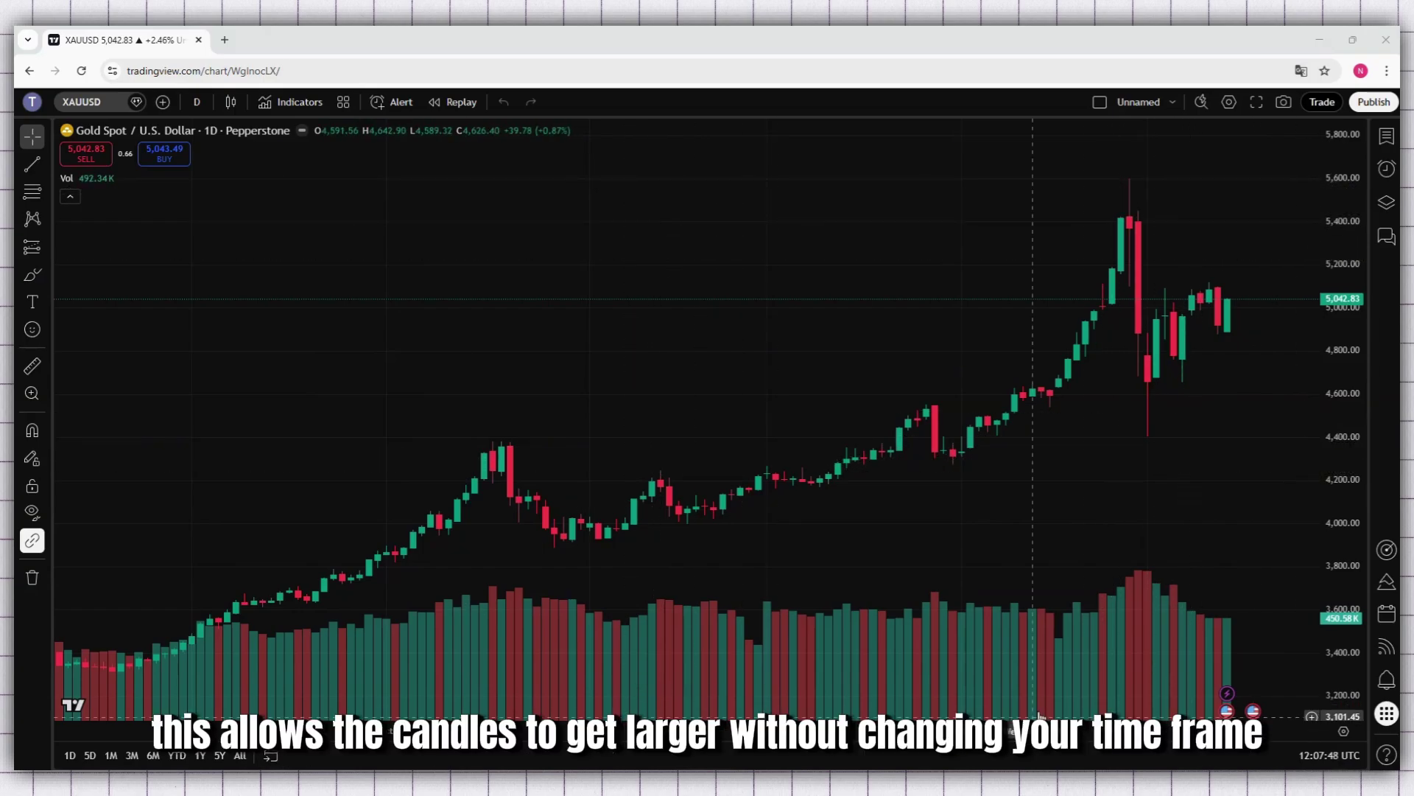
# Step: Switch the chart to TSLA from the watchlist, leaving the watchlist closed
pyautogui.click(1387, 137)
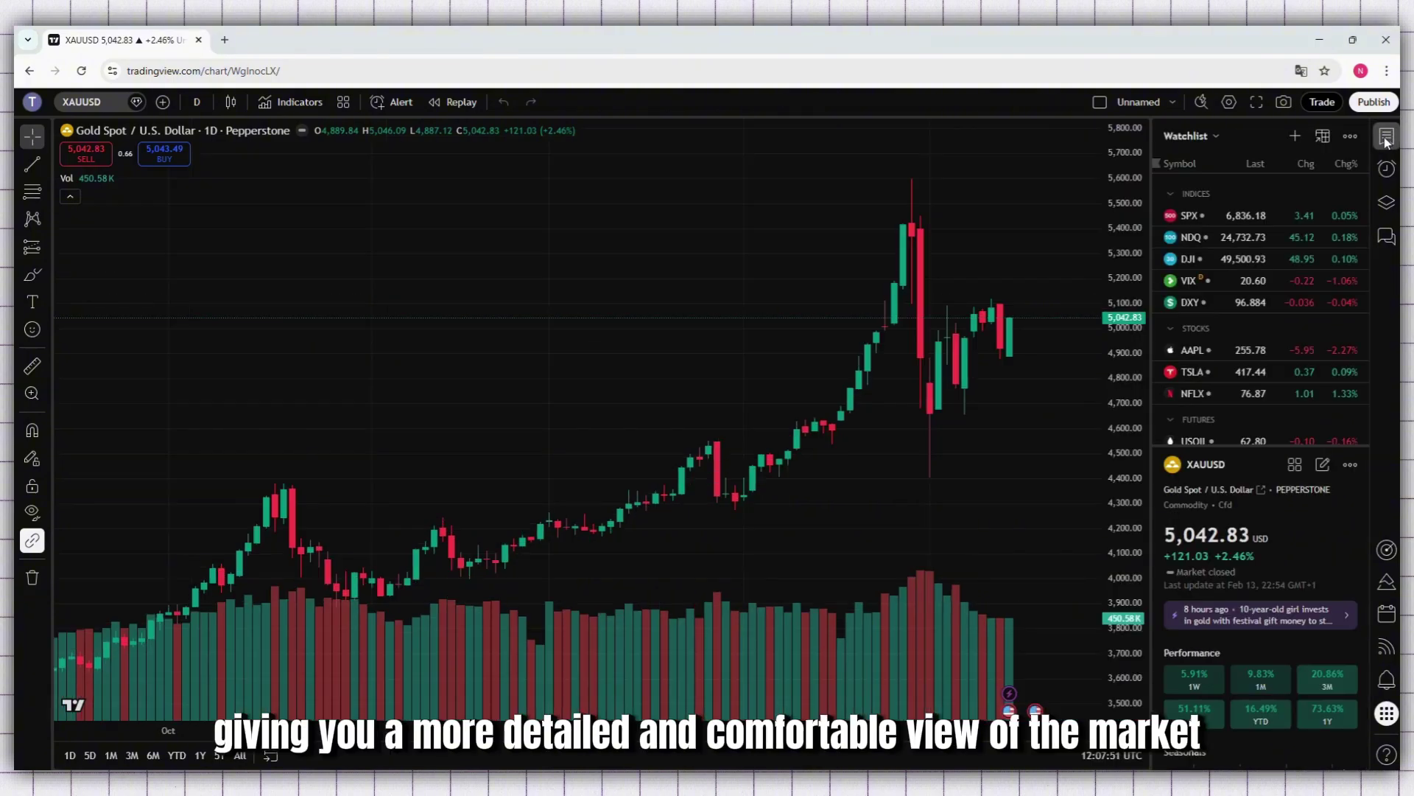
pyautogui.click(1251, 371)
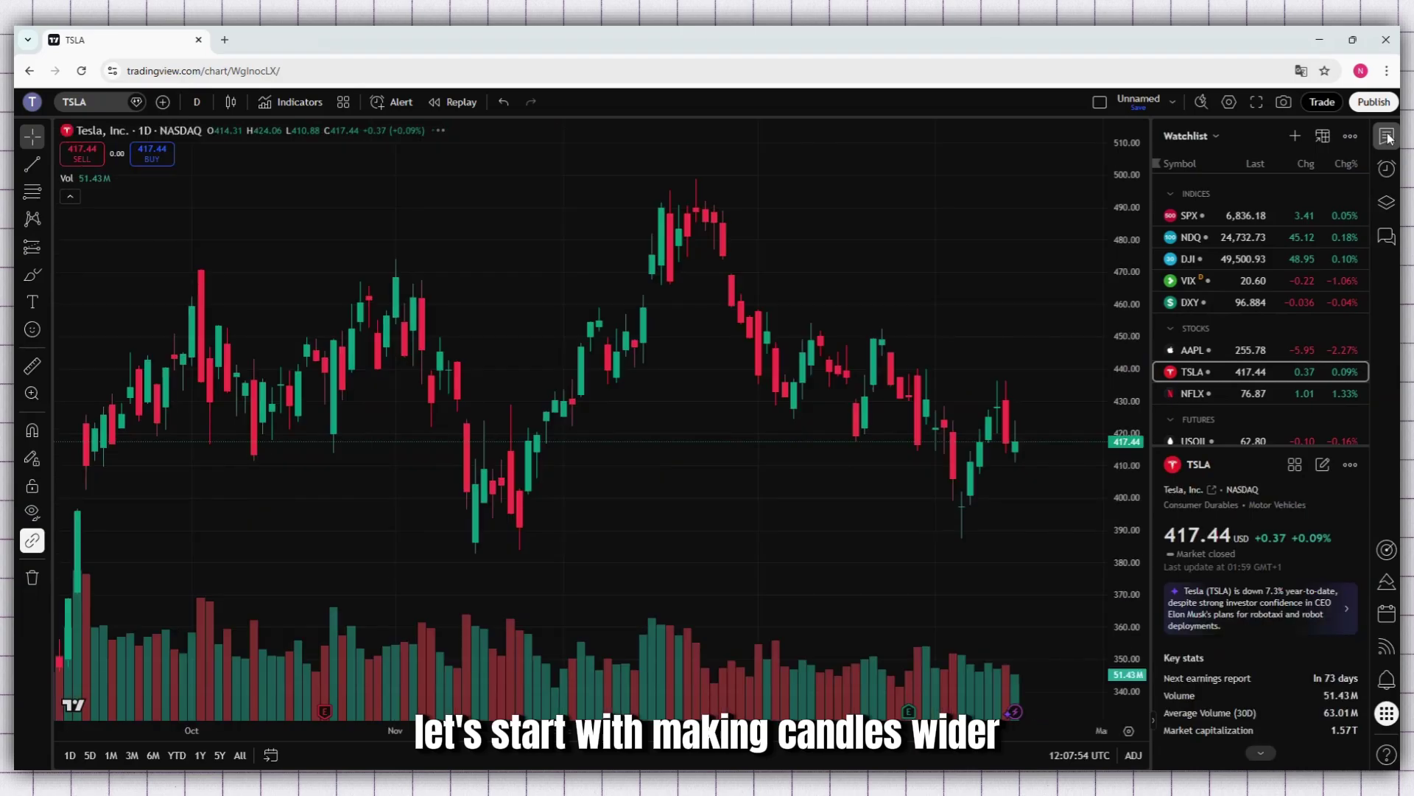
pyautogui.click(1387, 137)
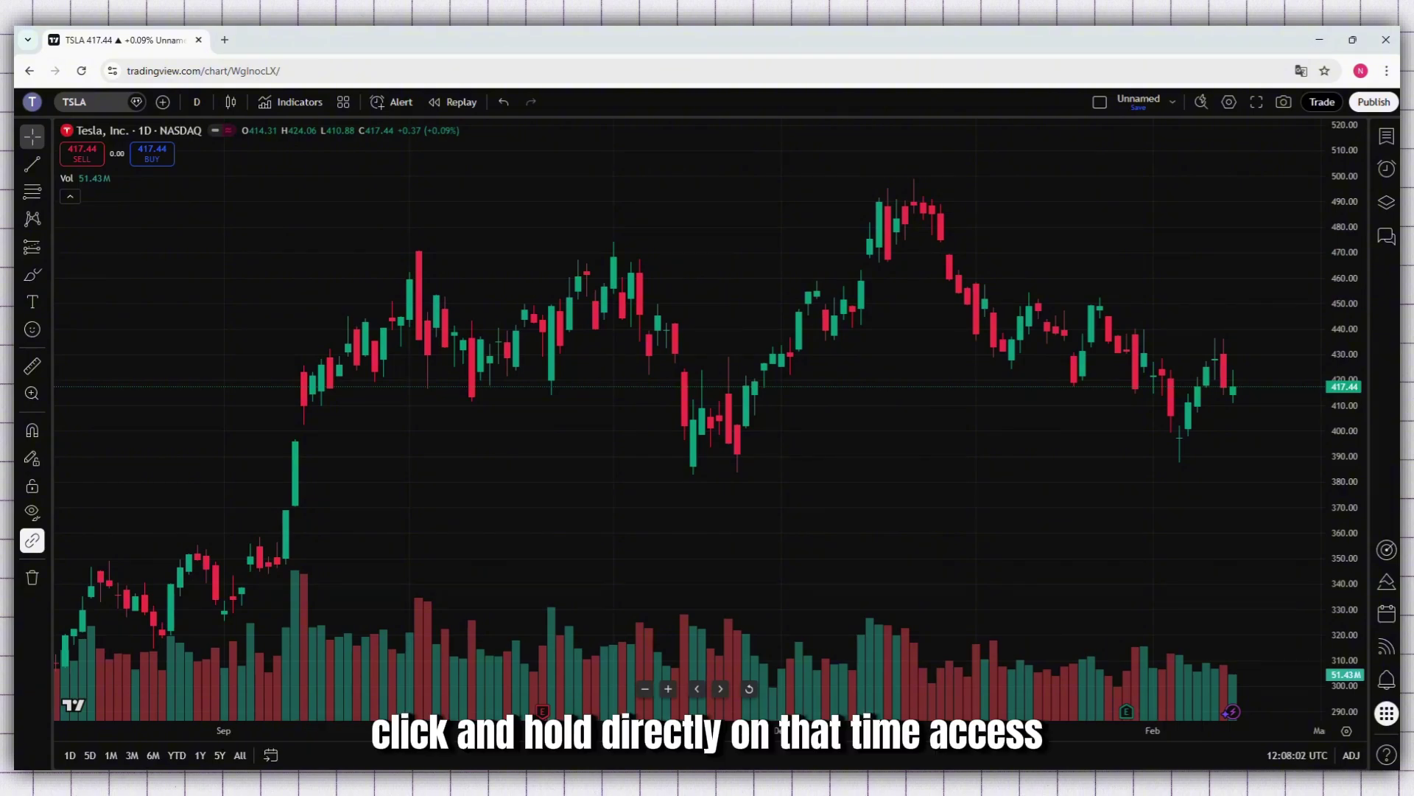
# Step: Stretch the time scale of the TSLA chart to make the daily candles wider, showing about mid-October to mid-February
pyautogui.moveTo(777, 730); pyautogui.dragTo(305, 732)
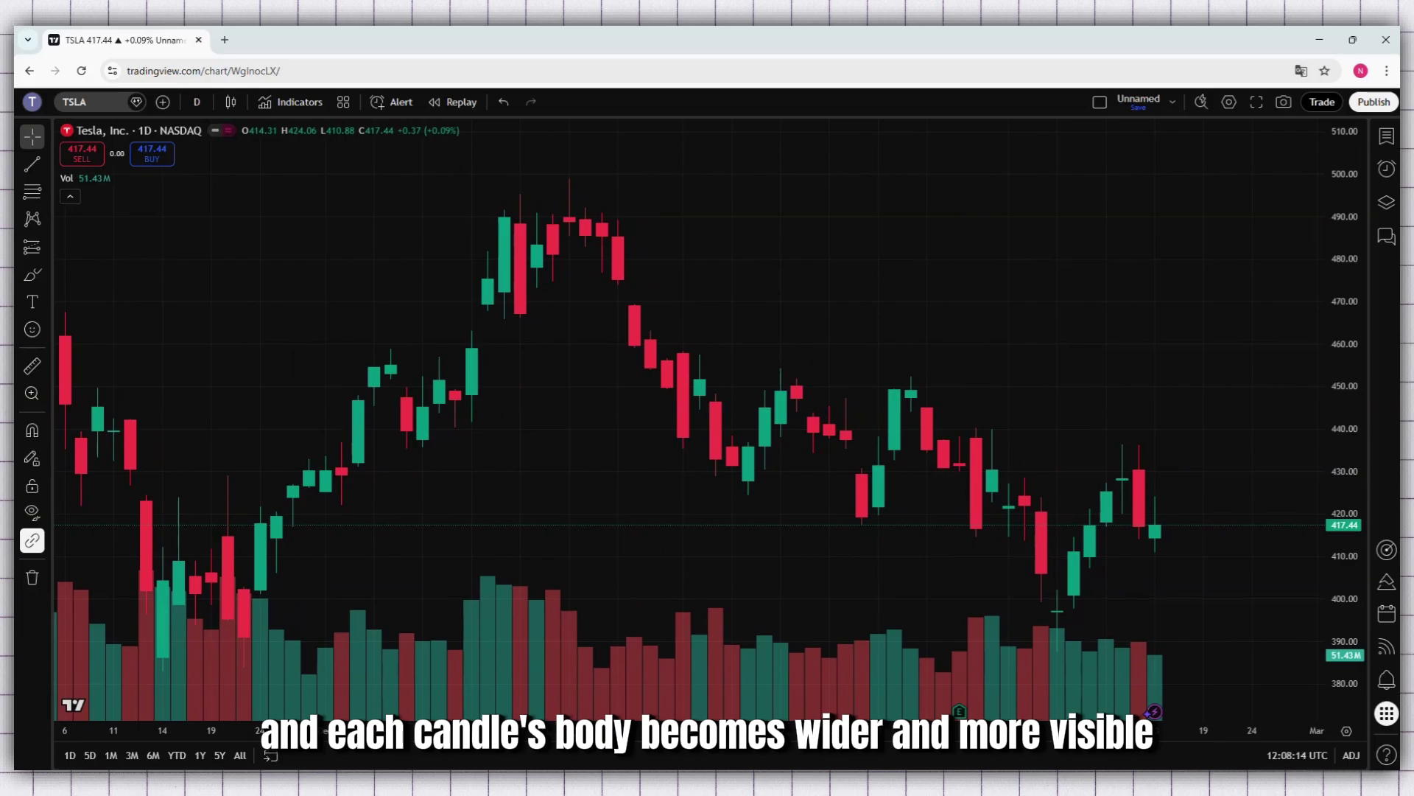
pyautogui.moveTo(305, 733); pyautogui.dragTo(186, 732)
pyautogui.moveTo(798, 730)
pyautogui.mouseDown()
pyautogui.moveTo(979, 730)
pyautogui.moveTo(1021, 713)
pyautogui.moveTo(1220, 722)
pyautogui.moveTo(815, 730)
pyautogui.mouseUp()
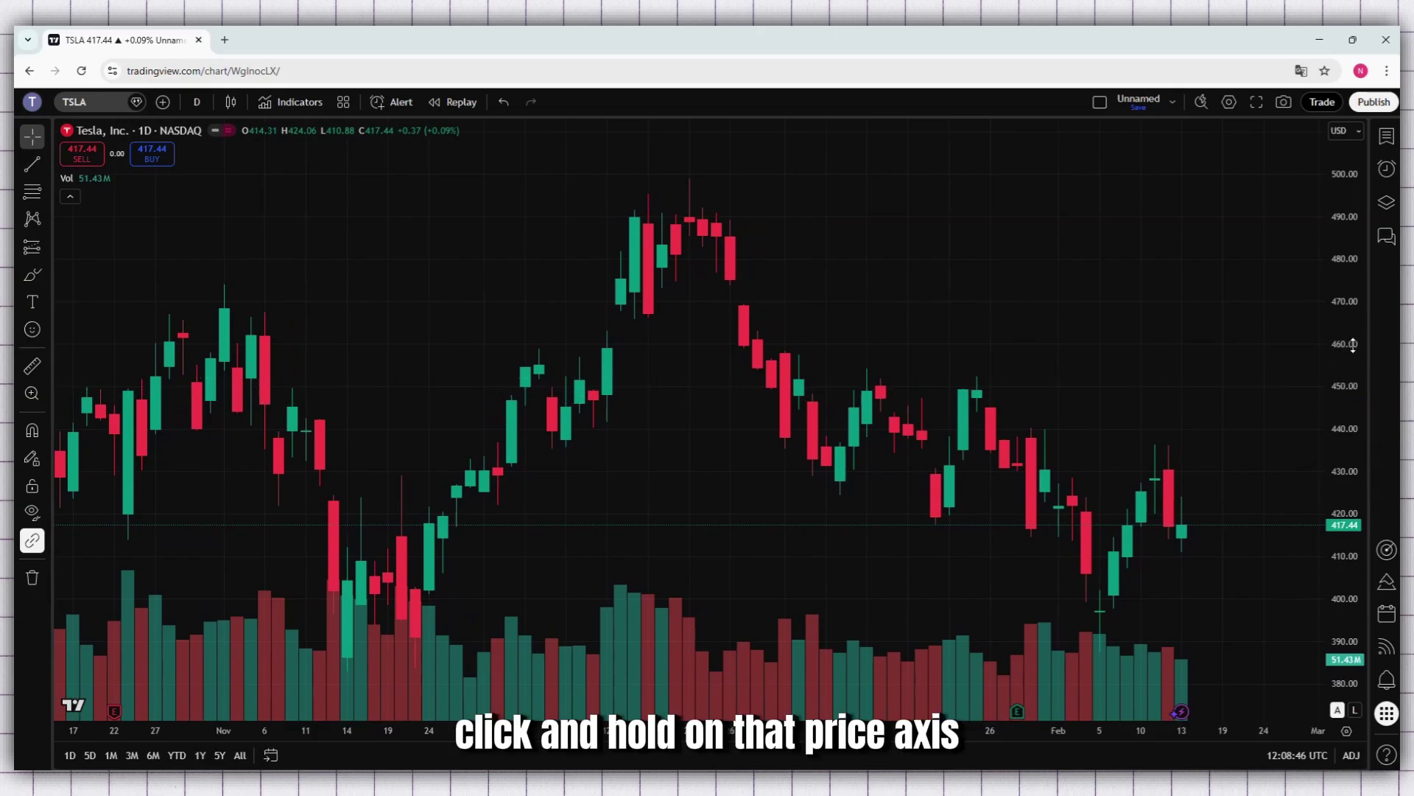
# Step: Stretch and compress the TSLA price scale to vary candle height, finishing with it stretched to about 380 to 505 USD
pyautogui.moveTo(1350, 386); pyautogui.dragTo(1346, 330)
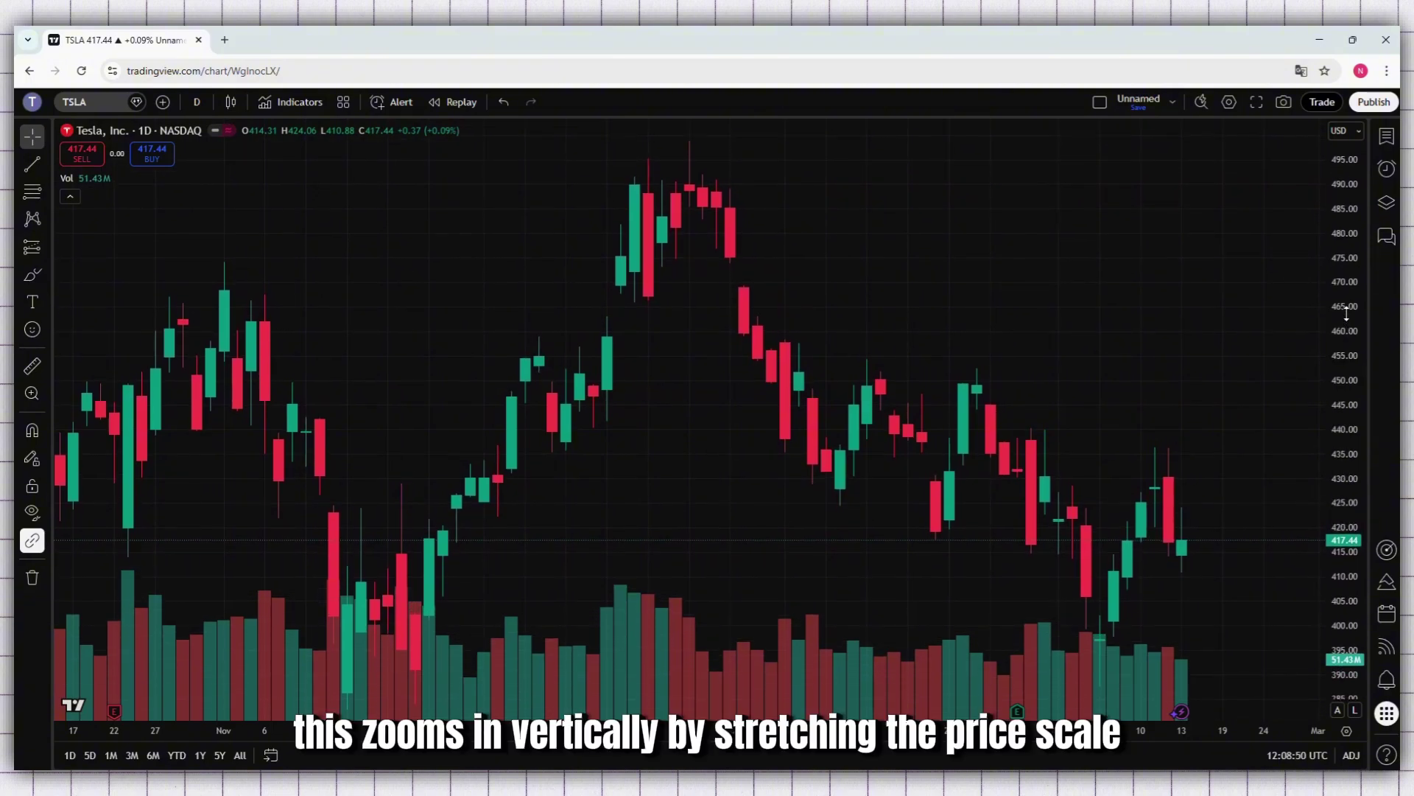
pyautogui.moveTo(1348, 271); pyautogui.dragTo(1352, 163)
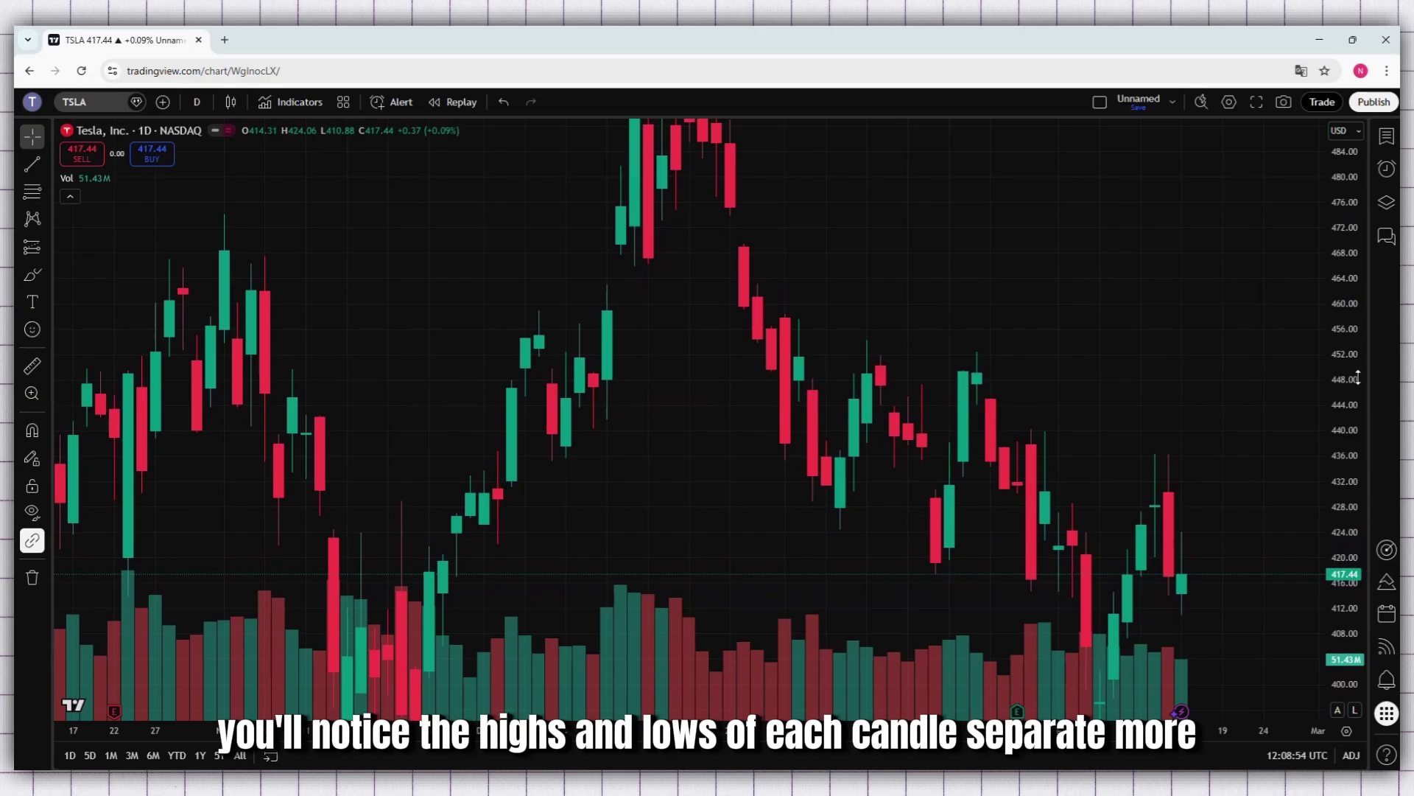
pyautogui.moveTo(1358, 378)
pyautogui.mouseDown()
pyautogui.moveTo(1358, 253)
pyautogui.moveTo(1361, 385)
pyautogui.mouseUp()
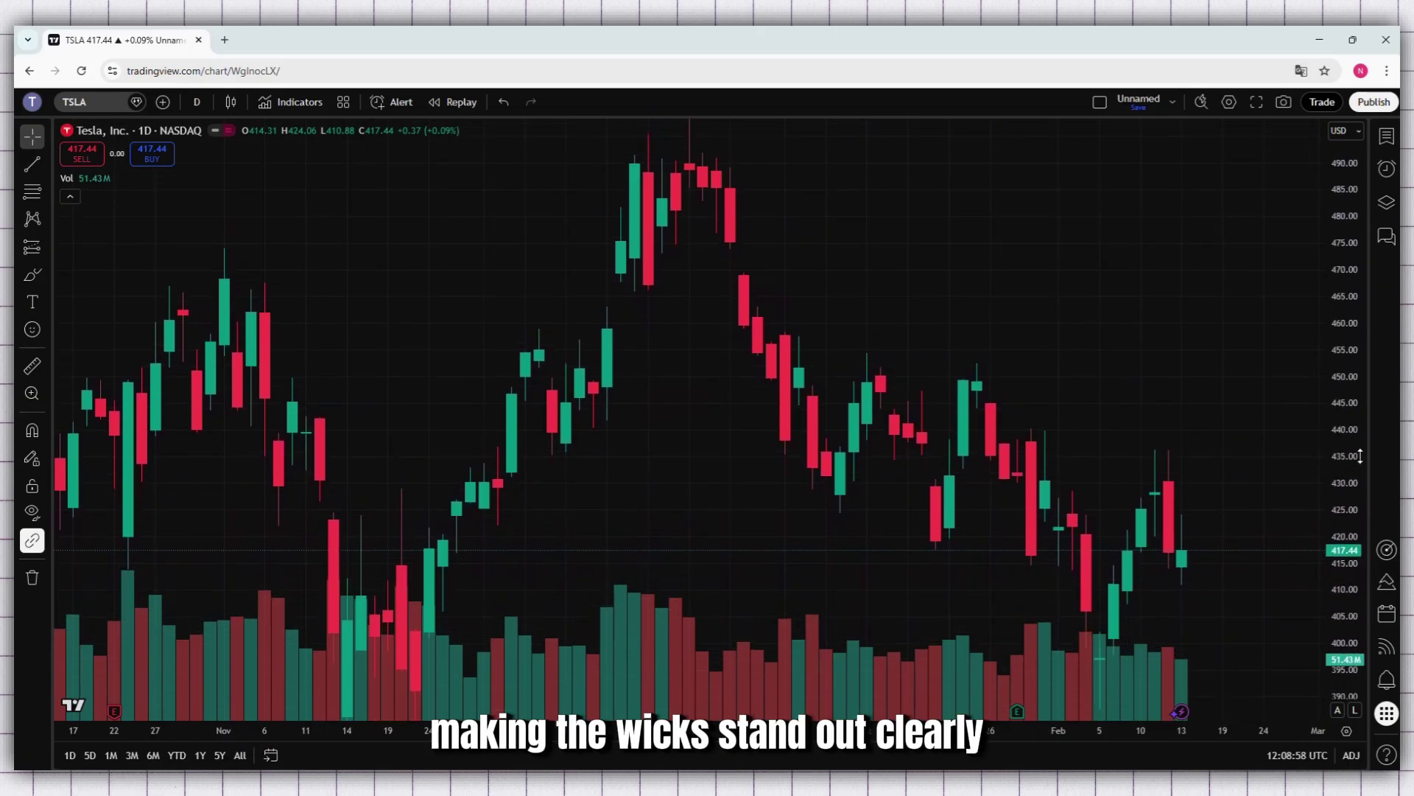
pyautogui.moveTo(1360, 481); pyautogui.dragTo(1360, 523)
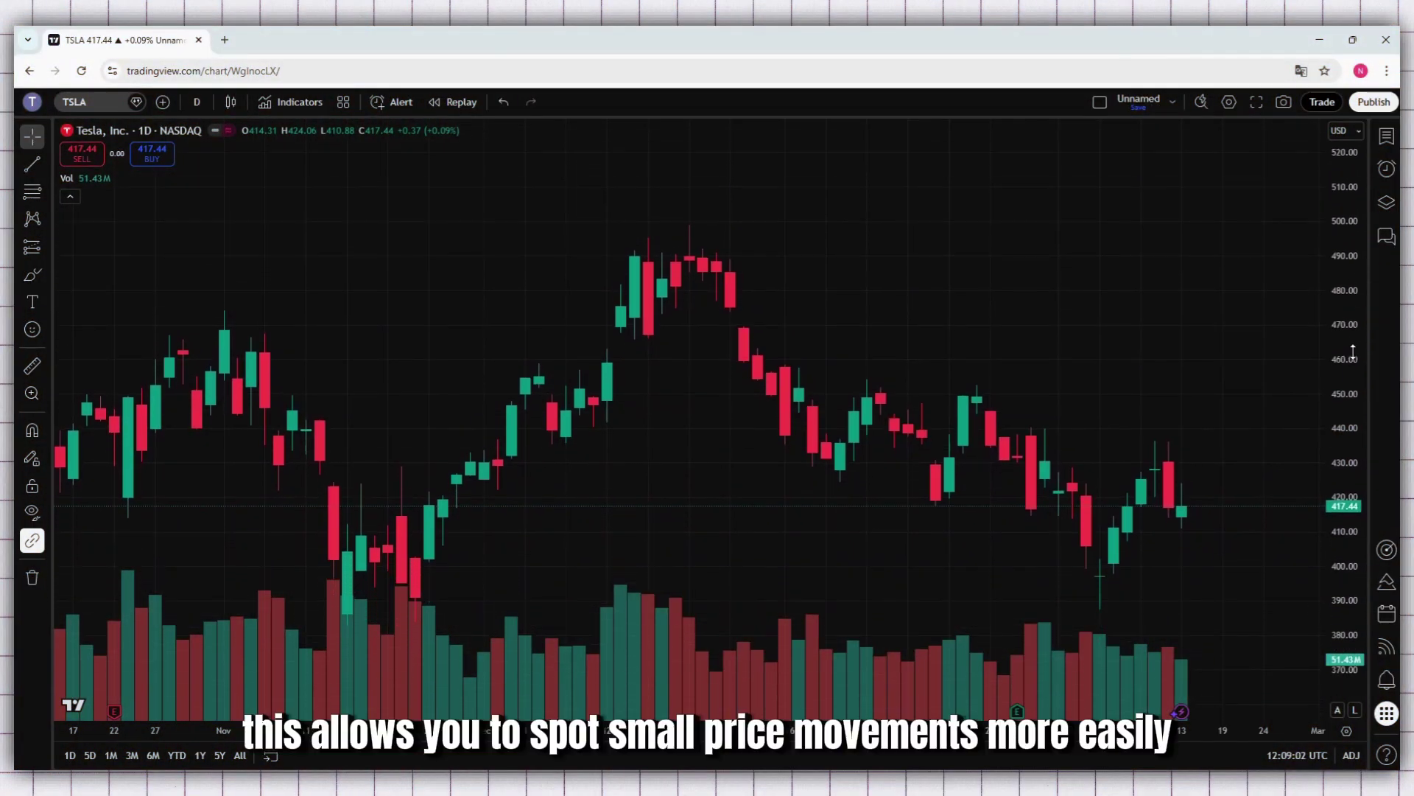
pyautogui.moveTo(1353, 353); pyautogui.dragTo(1353, 390)
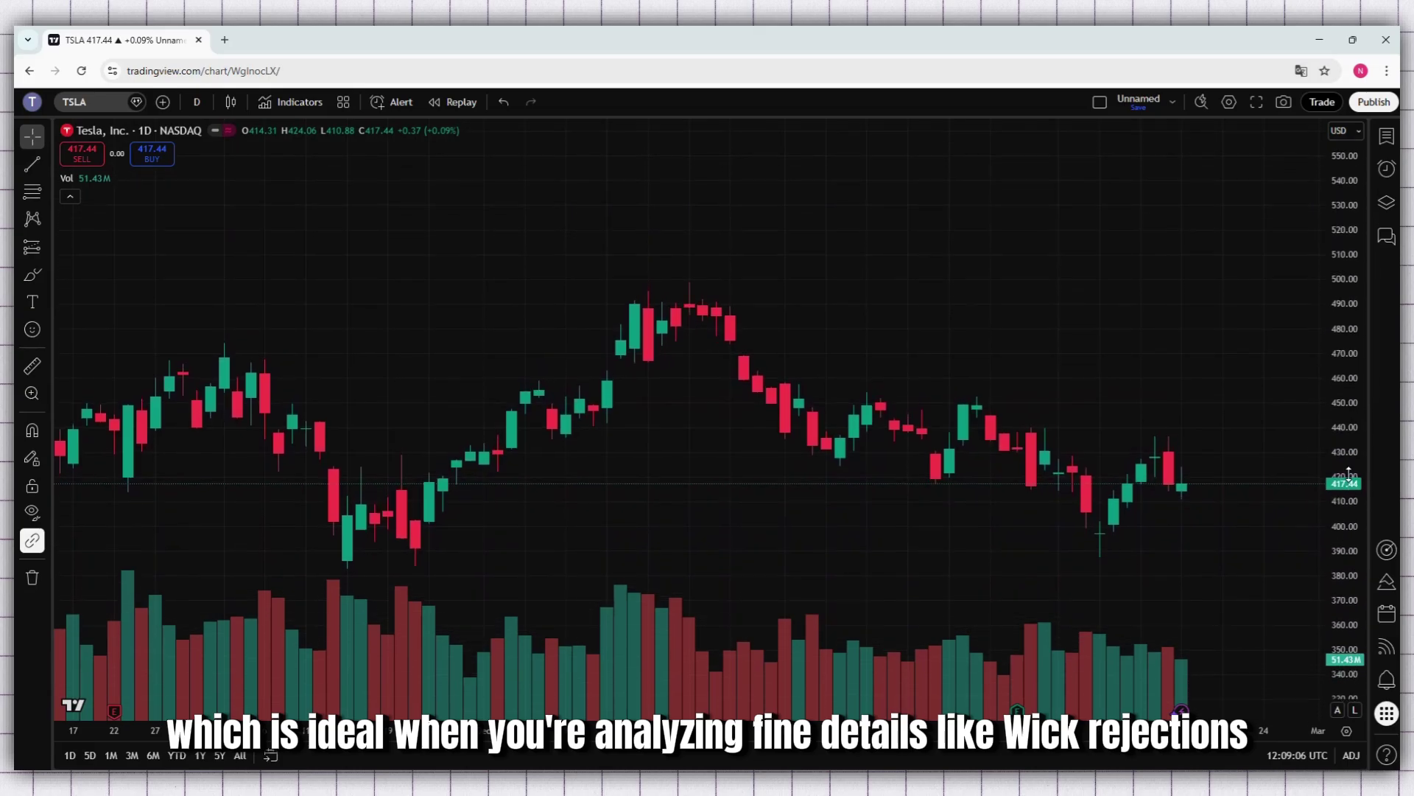
pyautogui.moveTo(1348, 473); pyautogui.dragTo(1350, 427)
pyautogui.moveTo(1353, 364); pyautogui.dragTo(1353, 294)
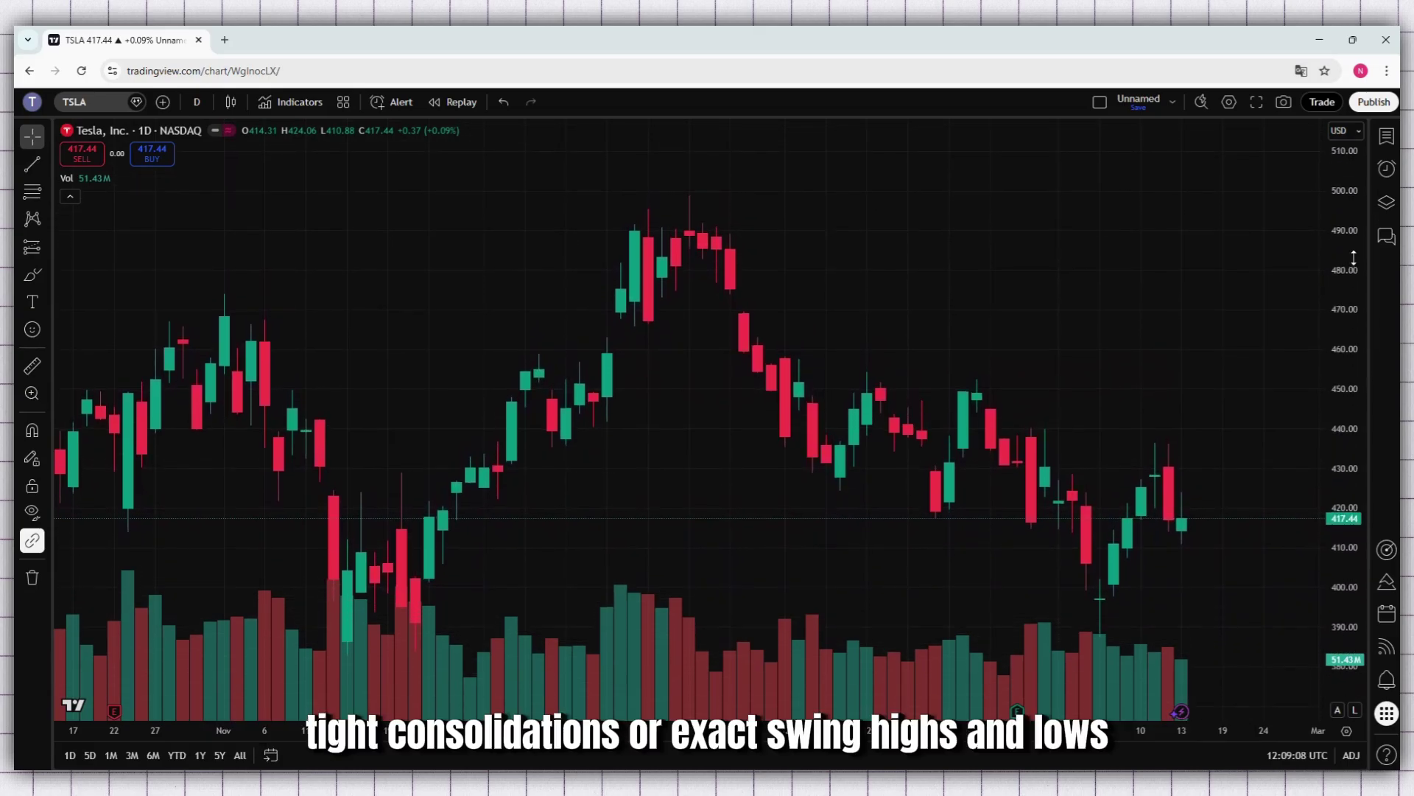
pyautogui.moveTo(1354, 187); pyautogui.dragTo(1341, 143)
# Step: Reset the chart view and switch the chart to AAPL from the watchlist, leaving the watchlist closed
pyautogui.rightClick(667, 291)
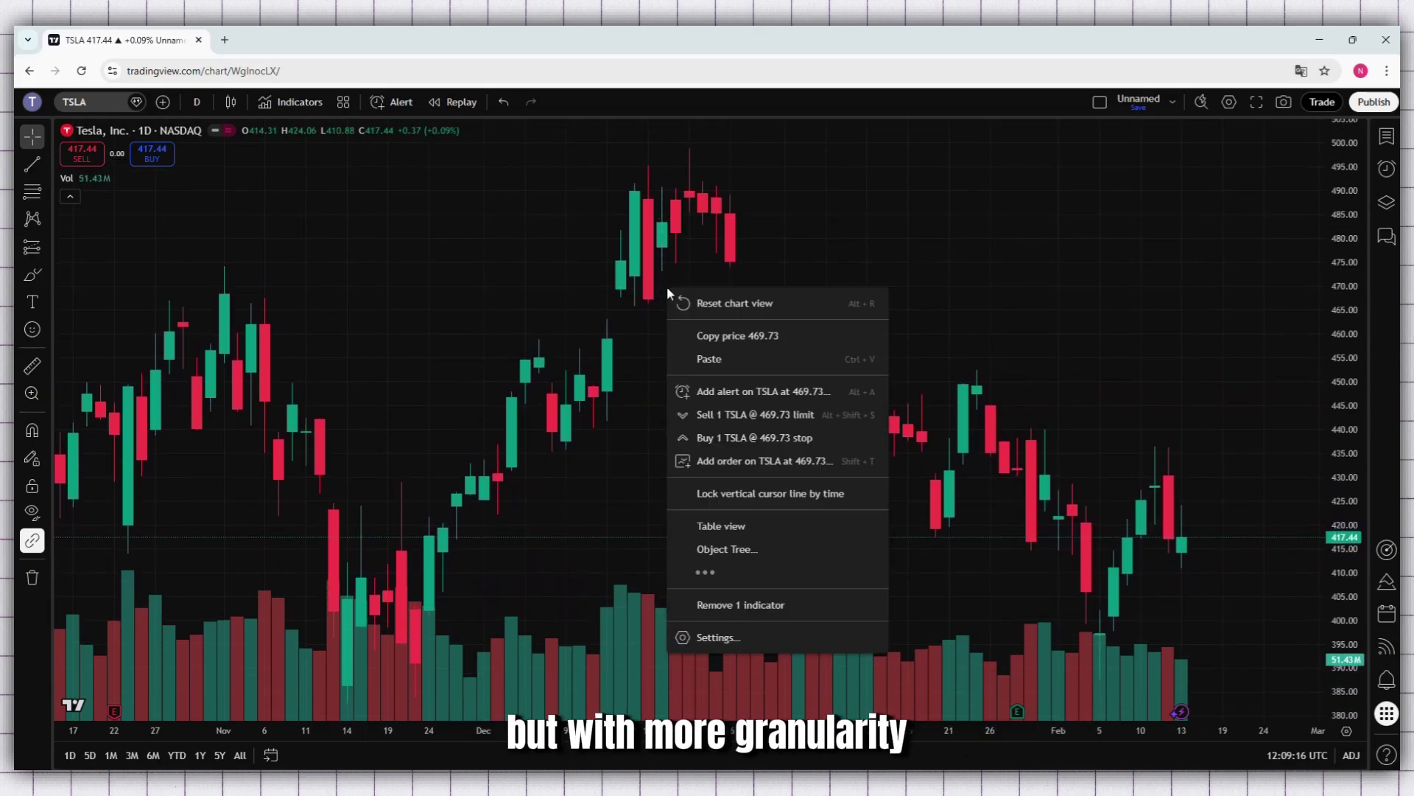
pyautogui.click(715, 303)
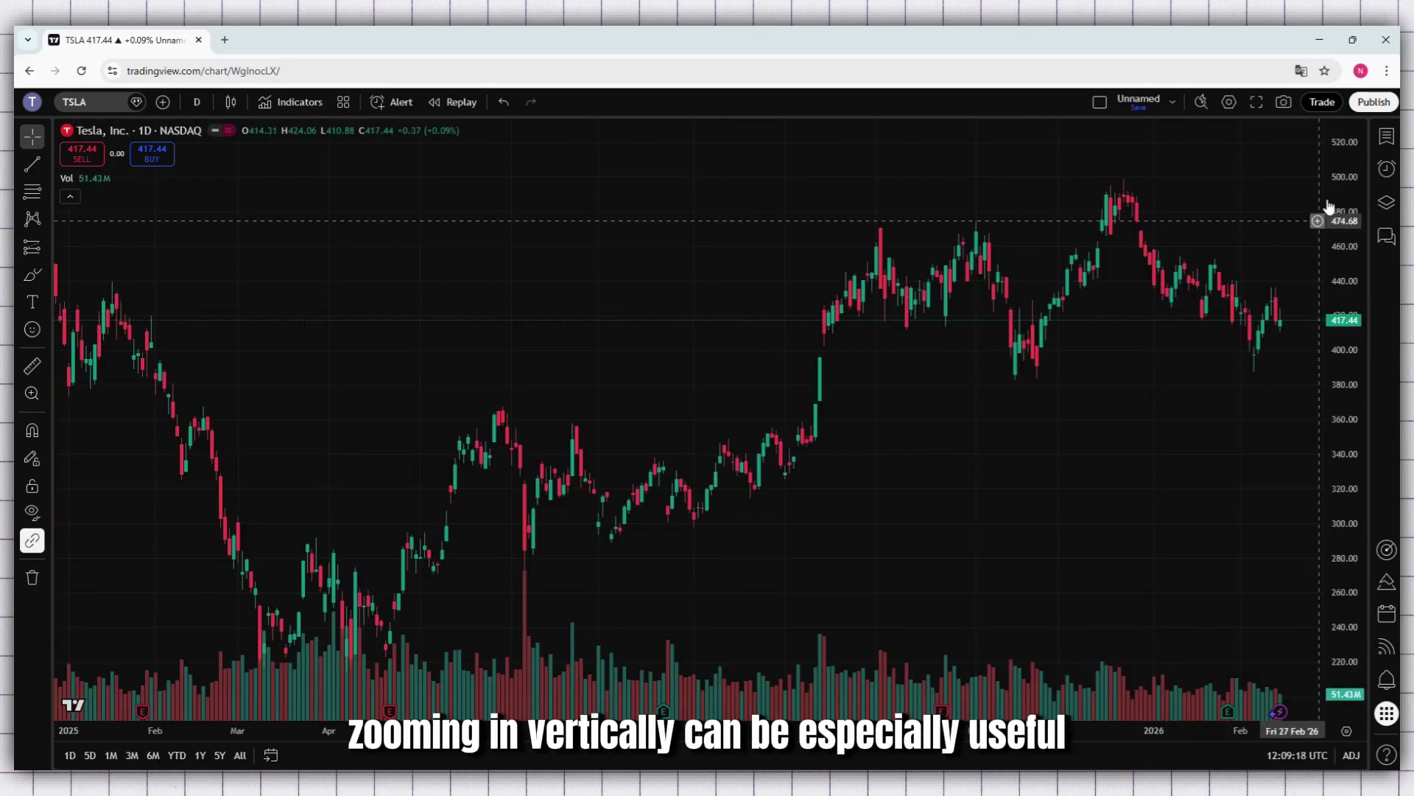
pyautogui.click(1385, 140)
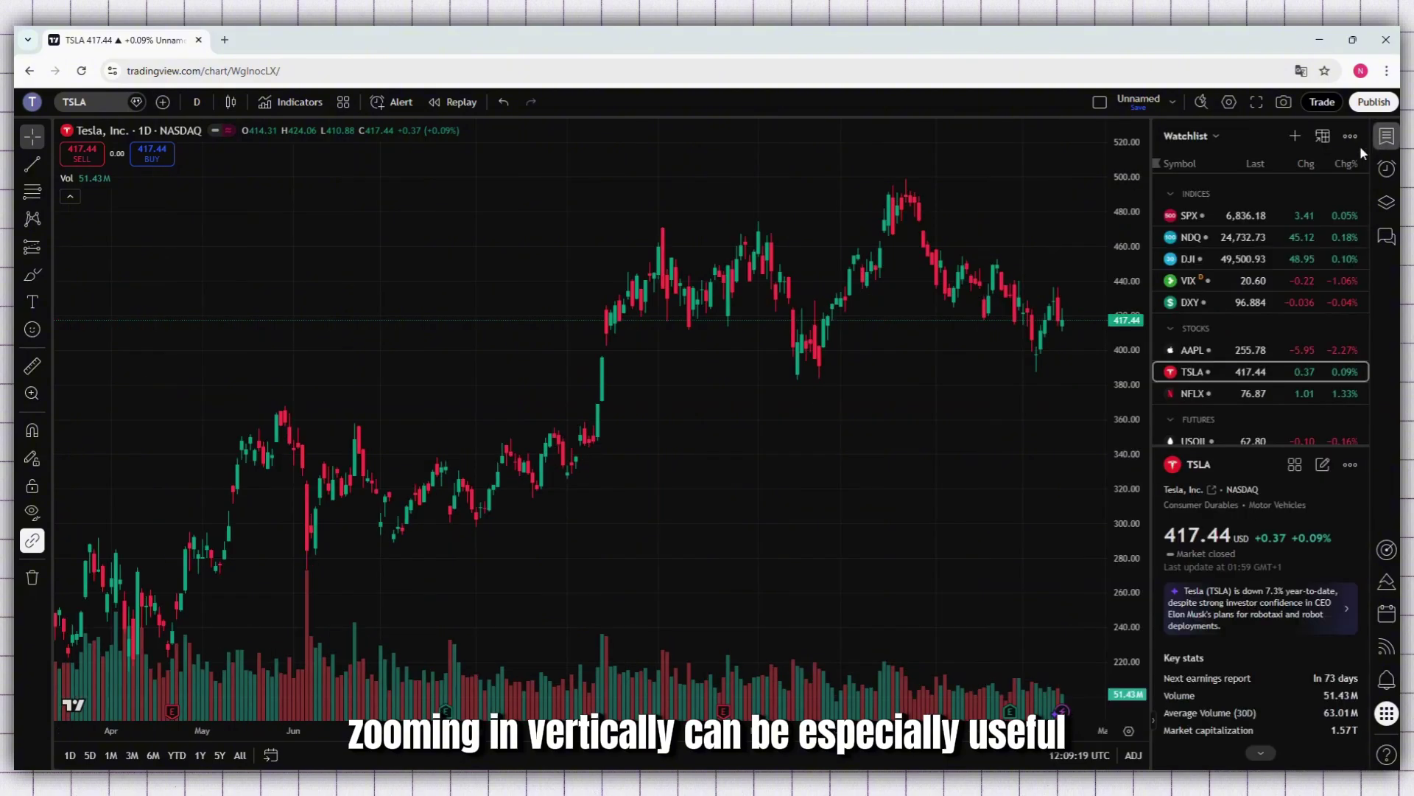
pyautogui.click(1198, 351)
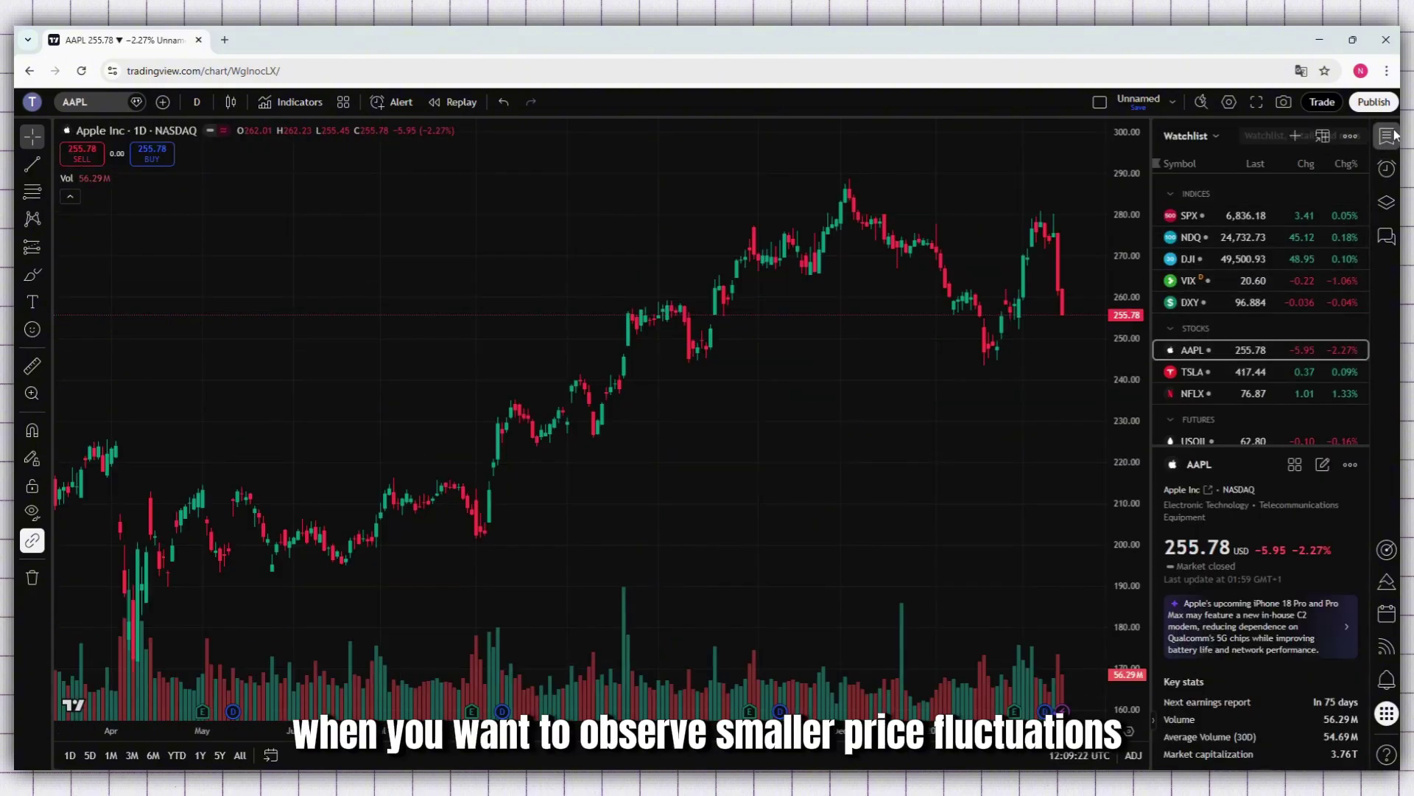
pyautogui.click(1388, 135)
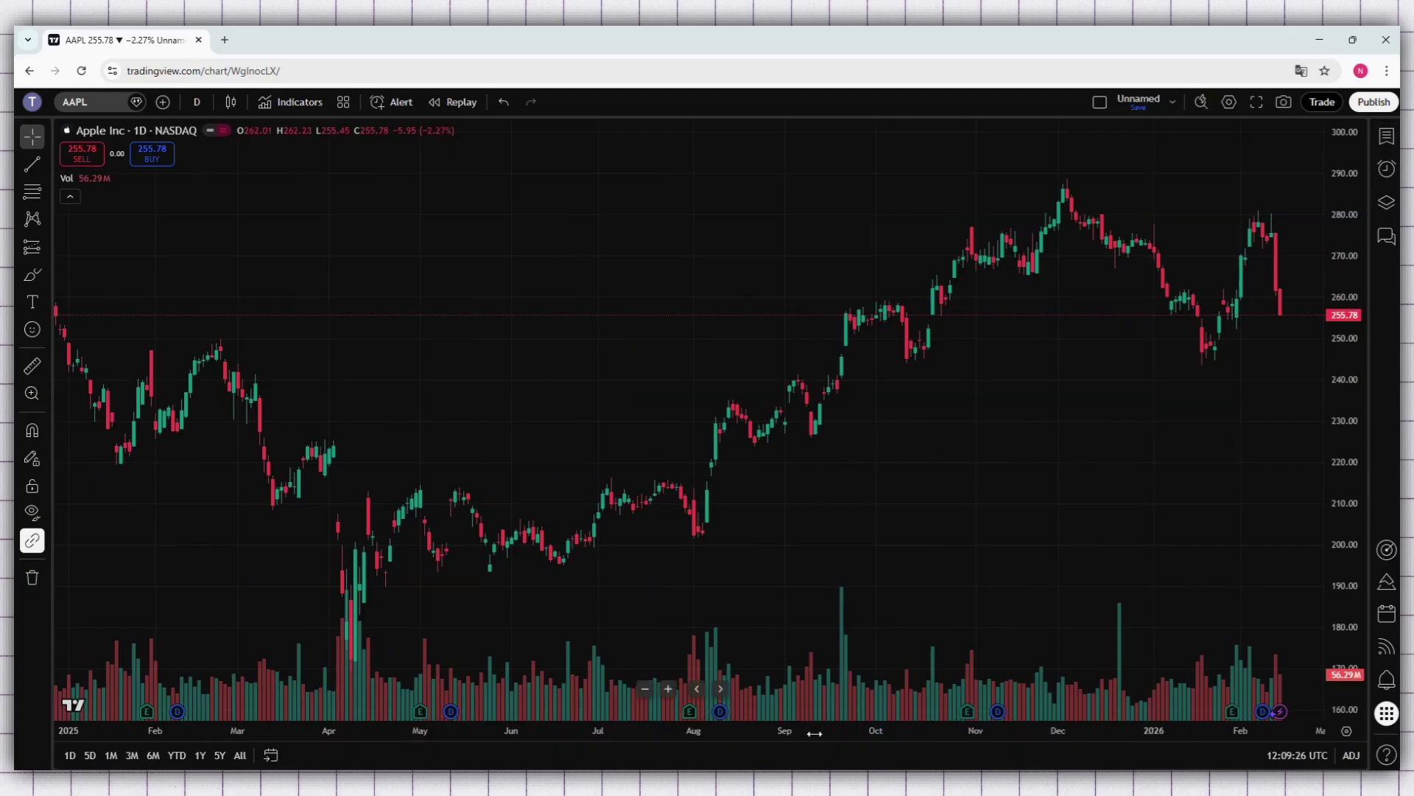
# Step: Widen the AAPL candles by zooming the time scale to about mid-November through mid-February, and compress the price scale slightly
pyautogui.scroll(5, 823, 733)
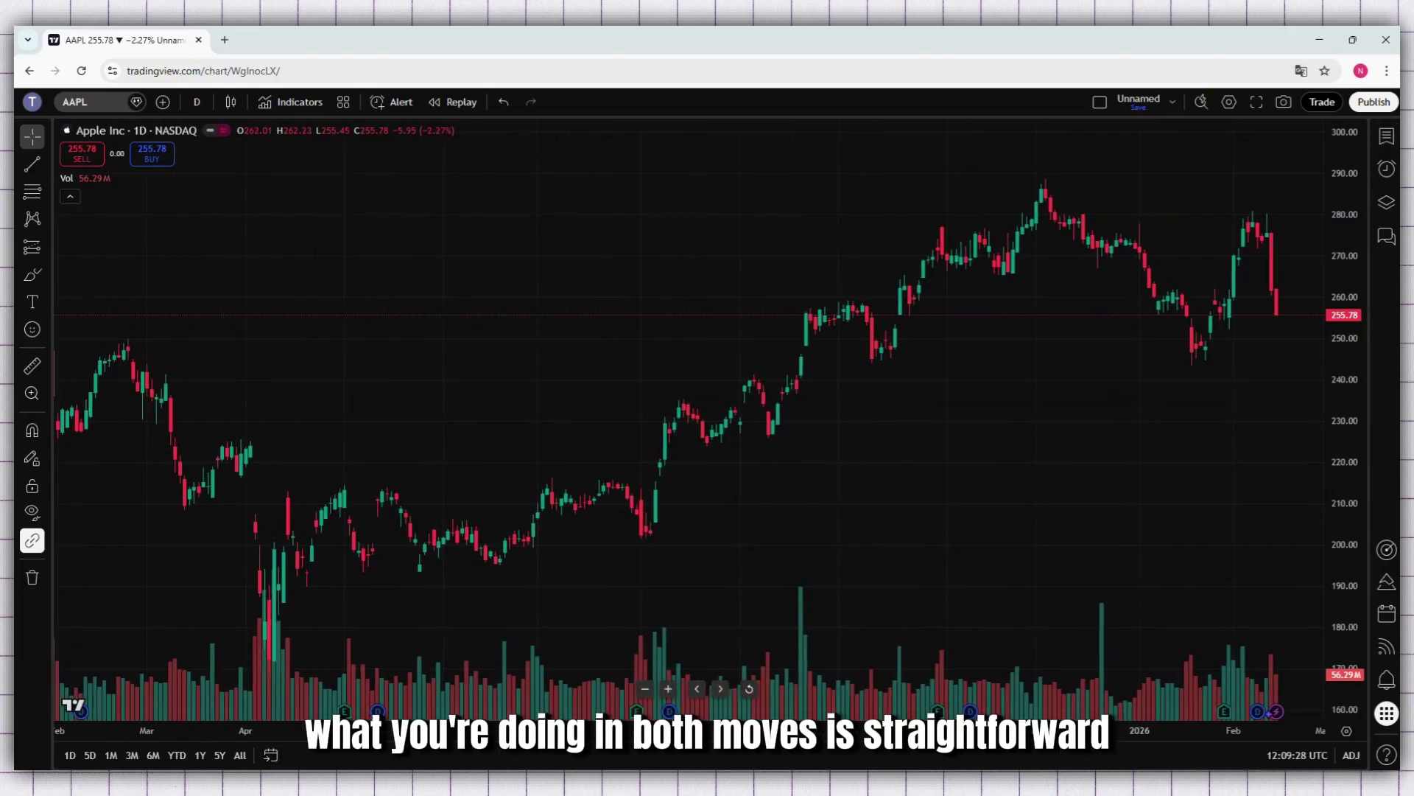
pyautogui.scroll(5, 823, 733)
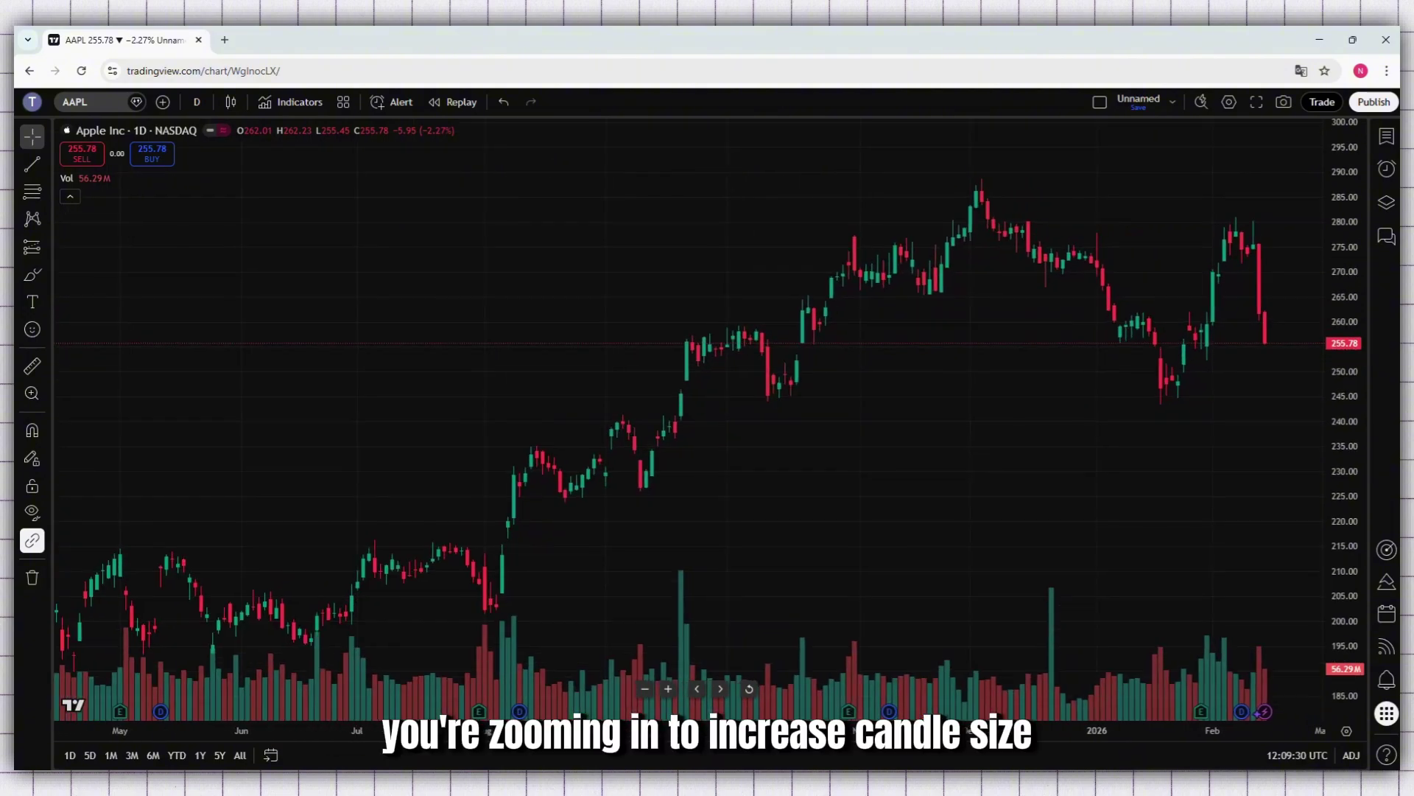
pyautogui.scroll(5, 823, 733)
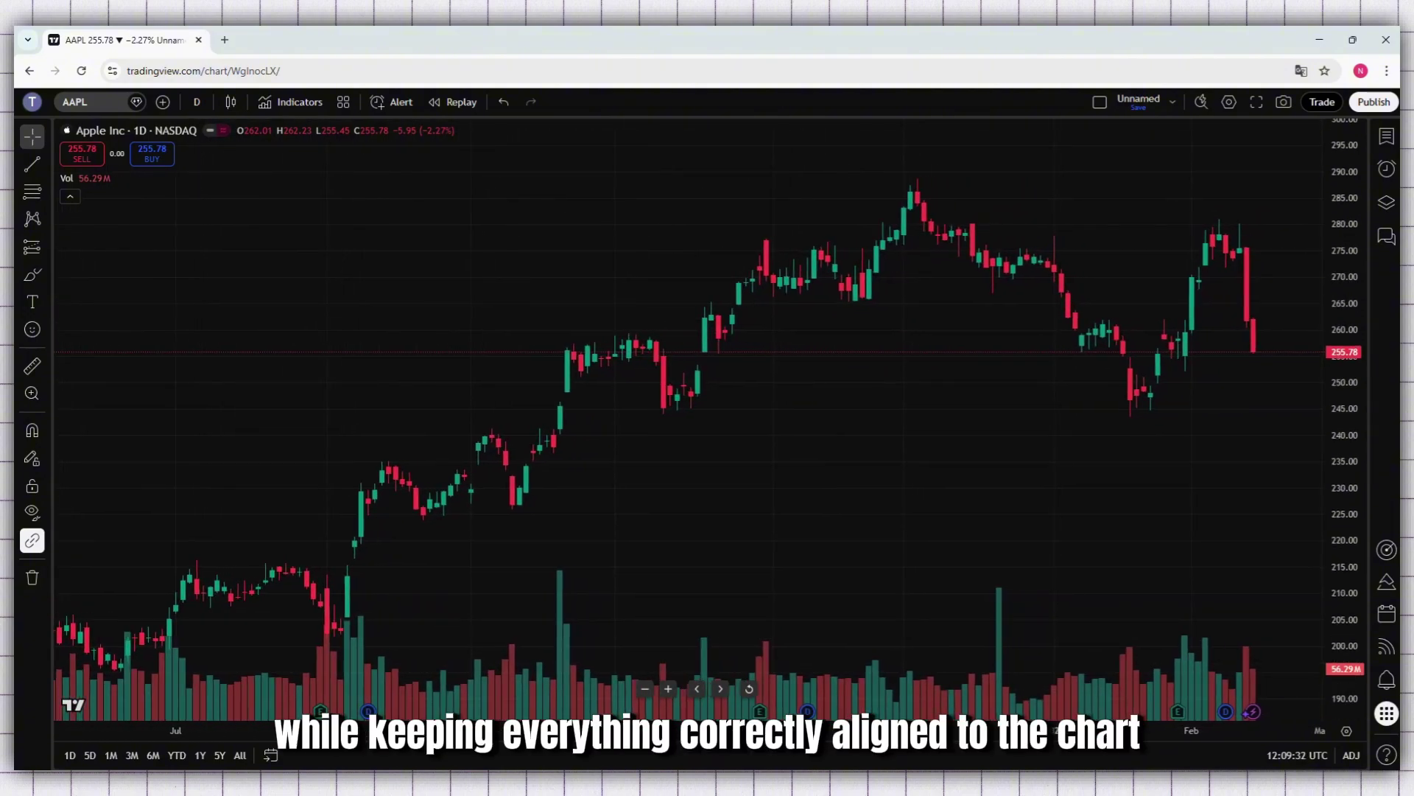
pyautogui.moveTo(456, 733); pyautogui.dragTo(194, 741)
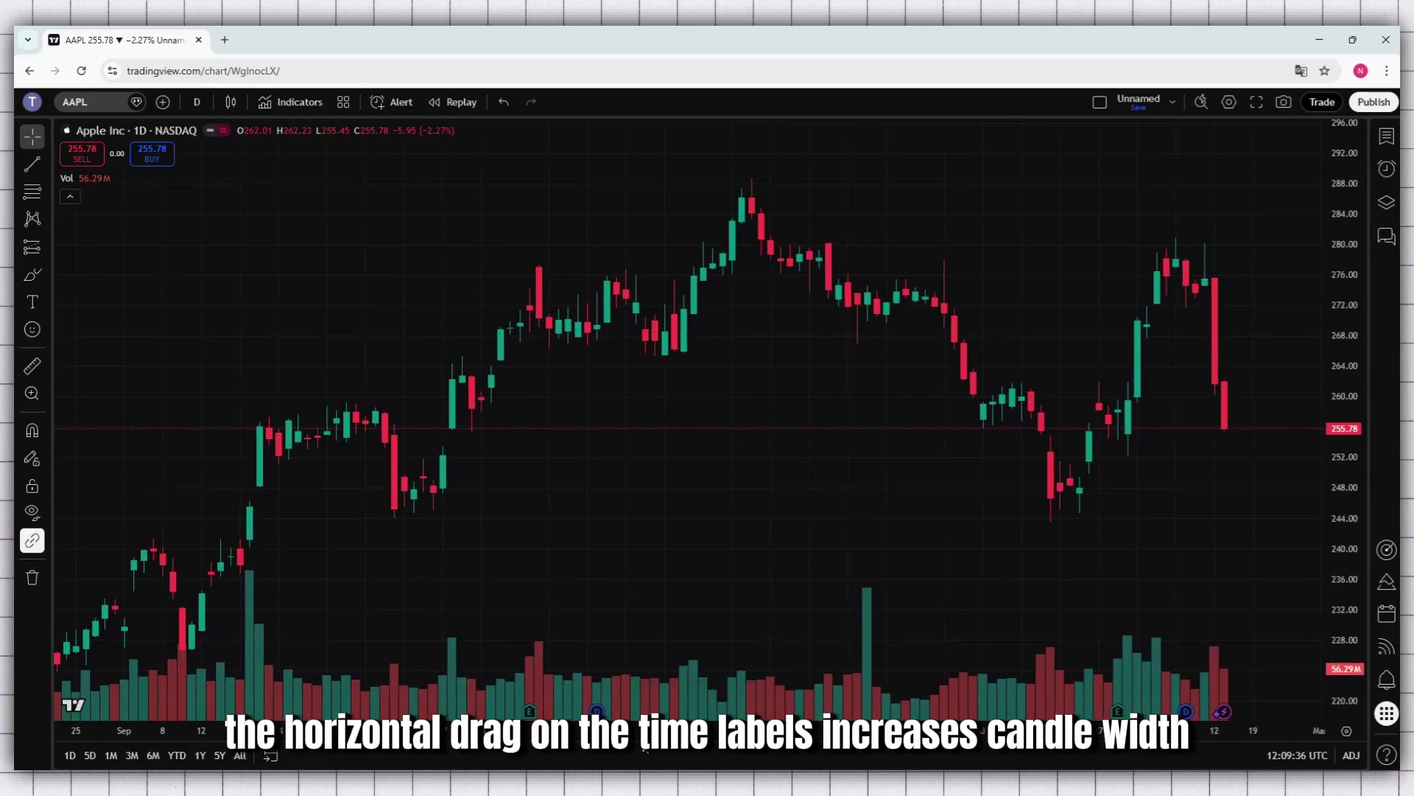
pyautogui.scroll(3, 707, 442)
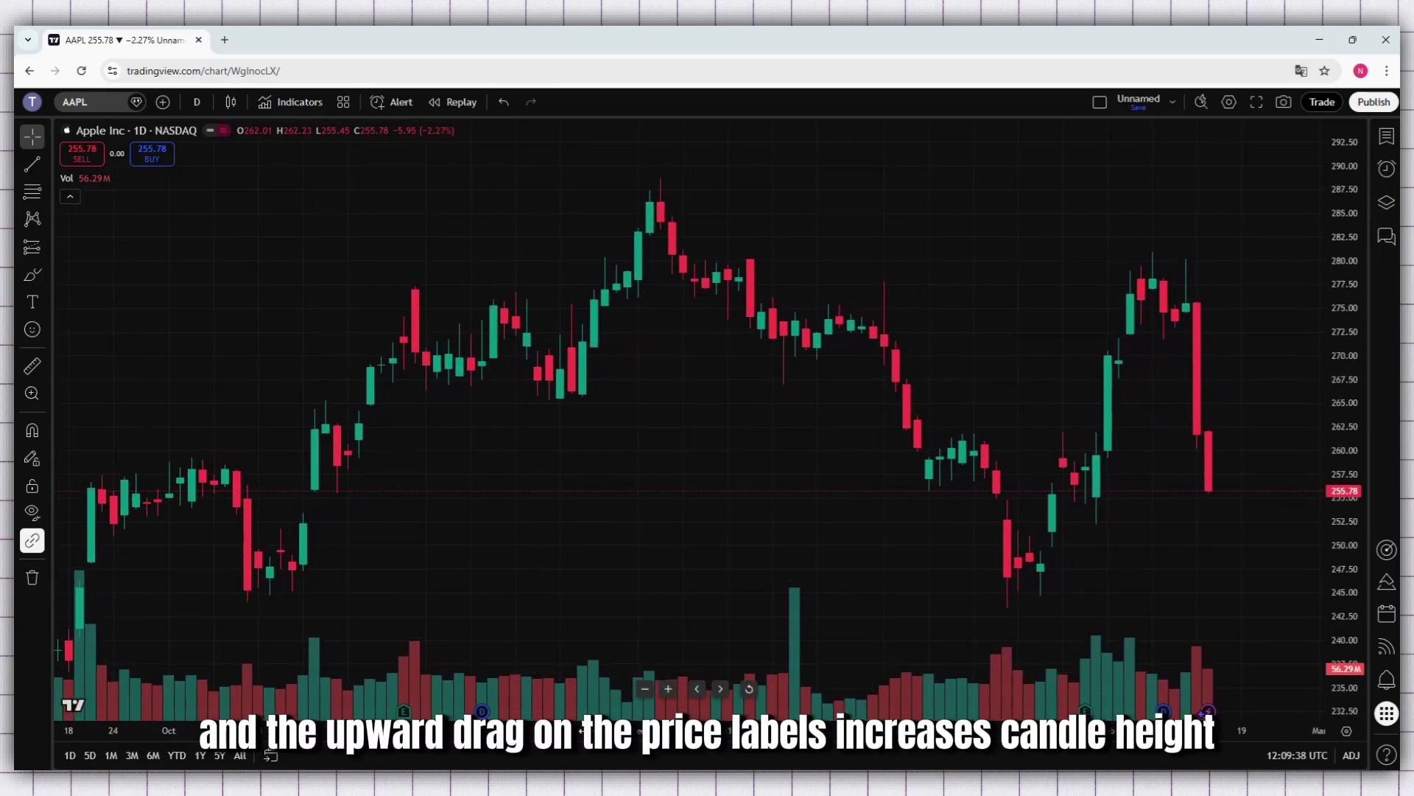
pyautogui.scroll(-3, 1291, 466)
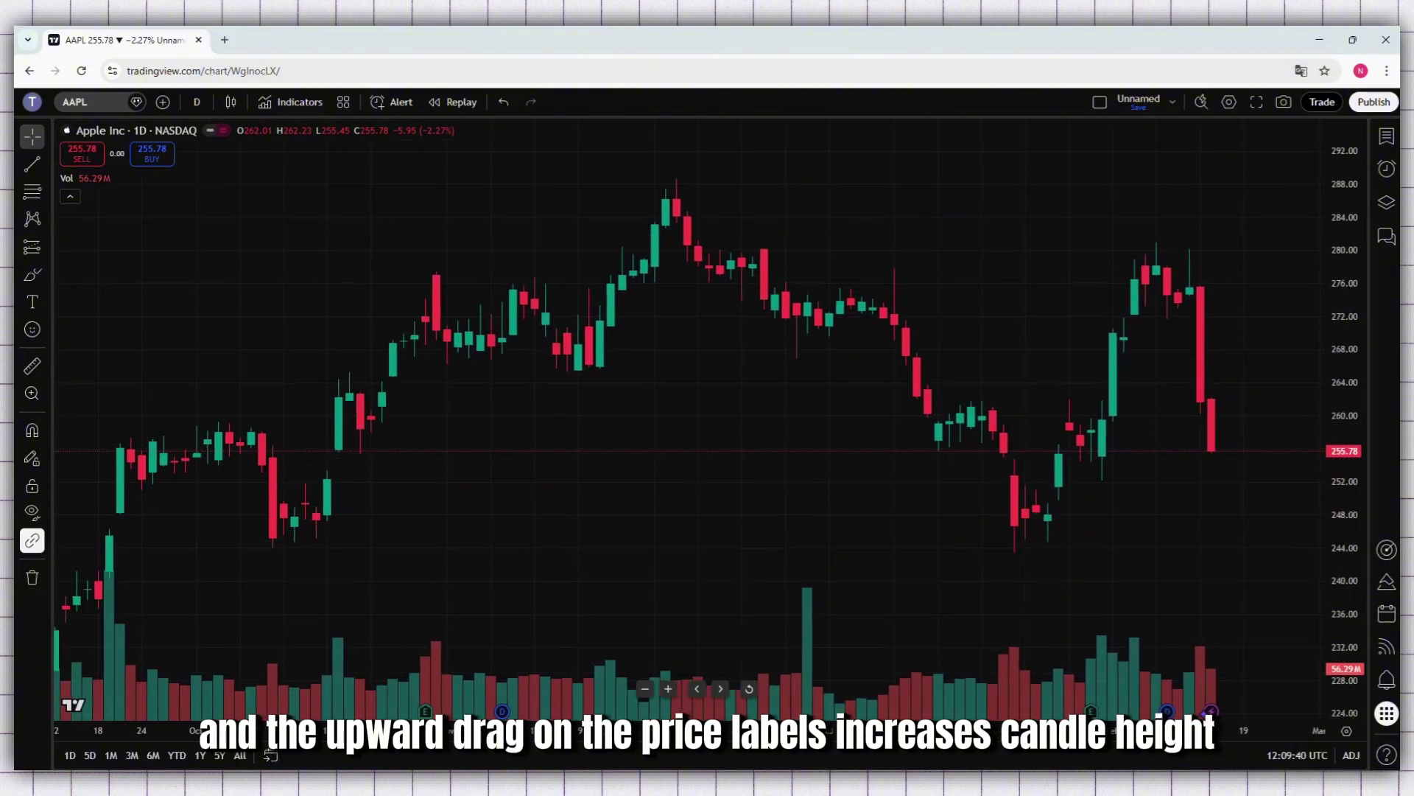
pyautogui.moveTo(1342, 394); pyautogui.dragTo(1335, 434)
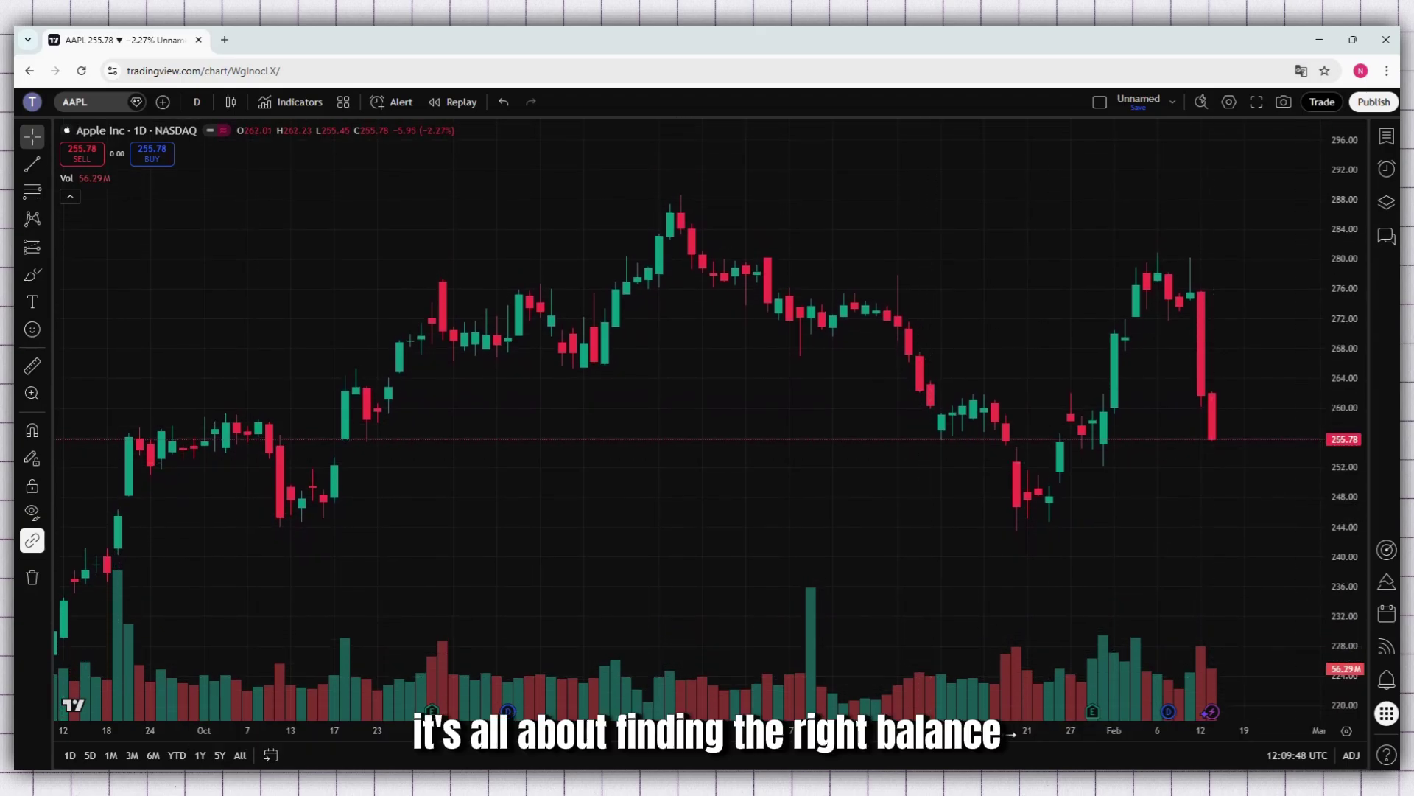
pyautogui.scroll(5, 708, 413)
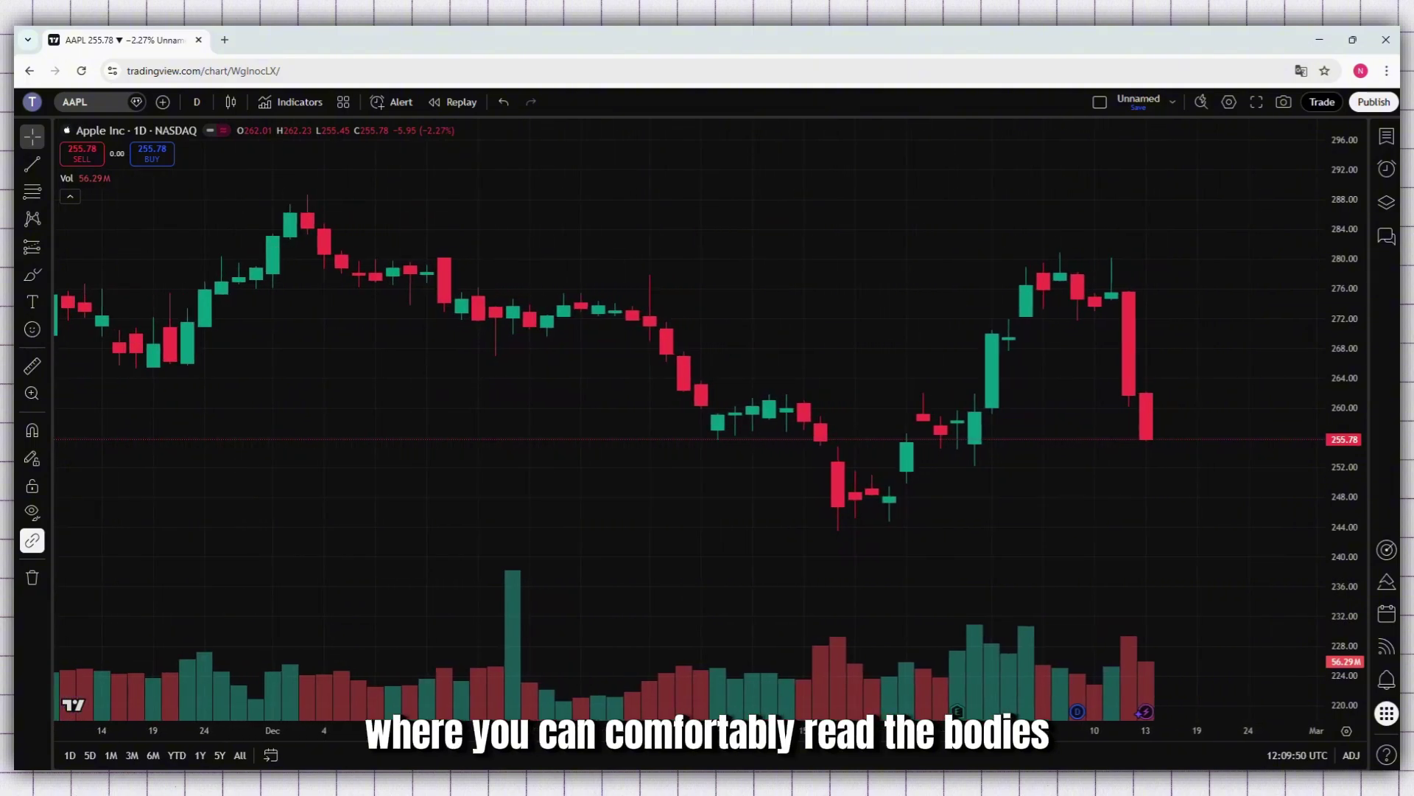
# Step: Search the symbols for GOLD, load the Pepperstone XAUUSD chart and reset the chart view
pyautogui.click(92, 103)
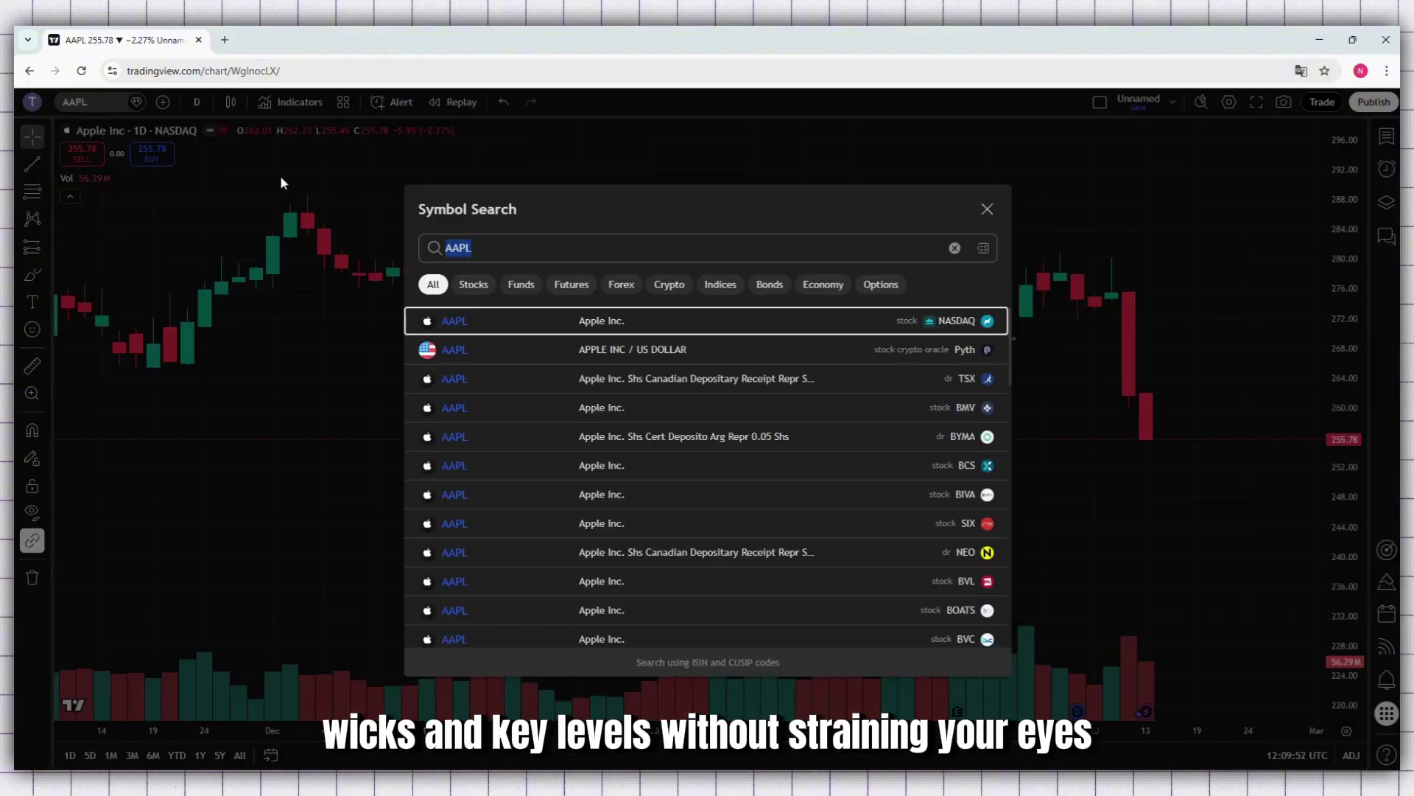
pyautogui.write('GOLD')
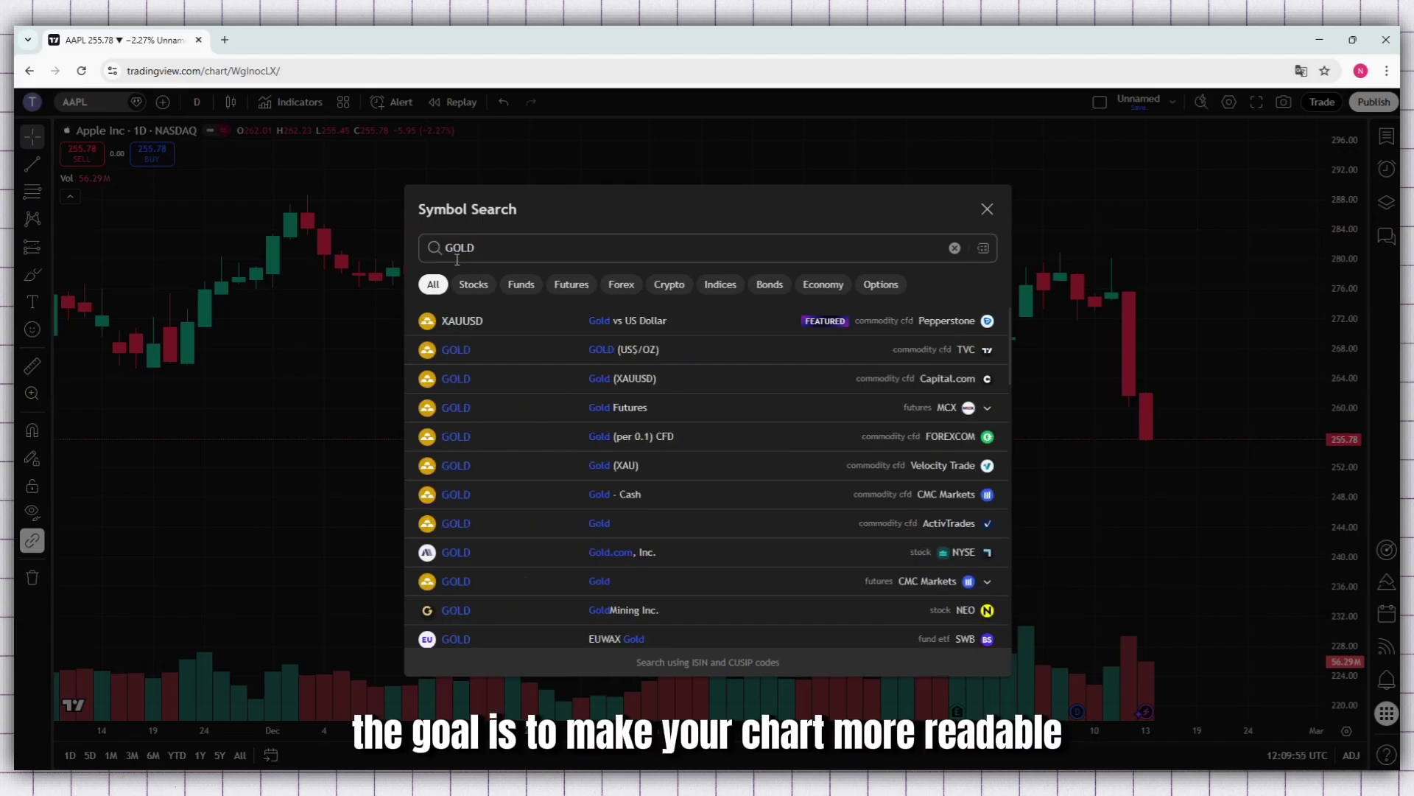
pyautogui.click(496, 321)
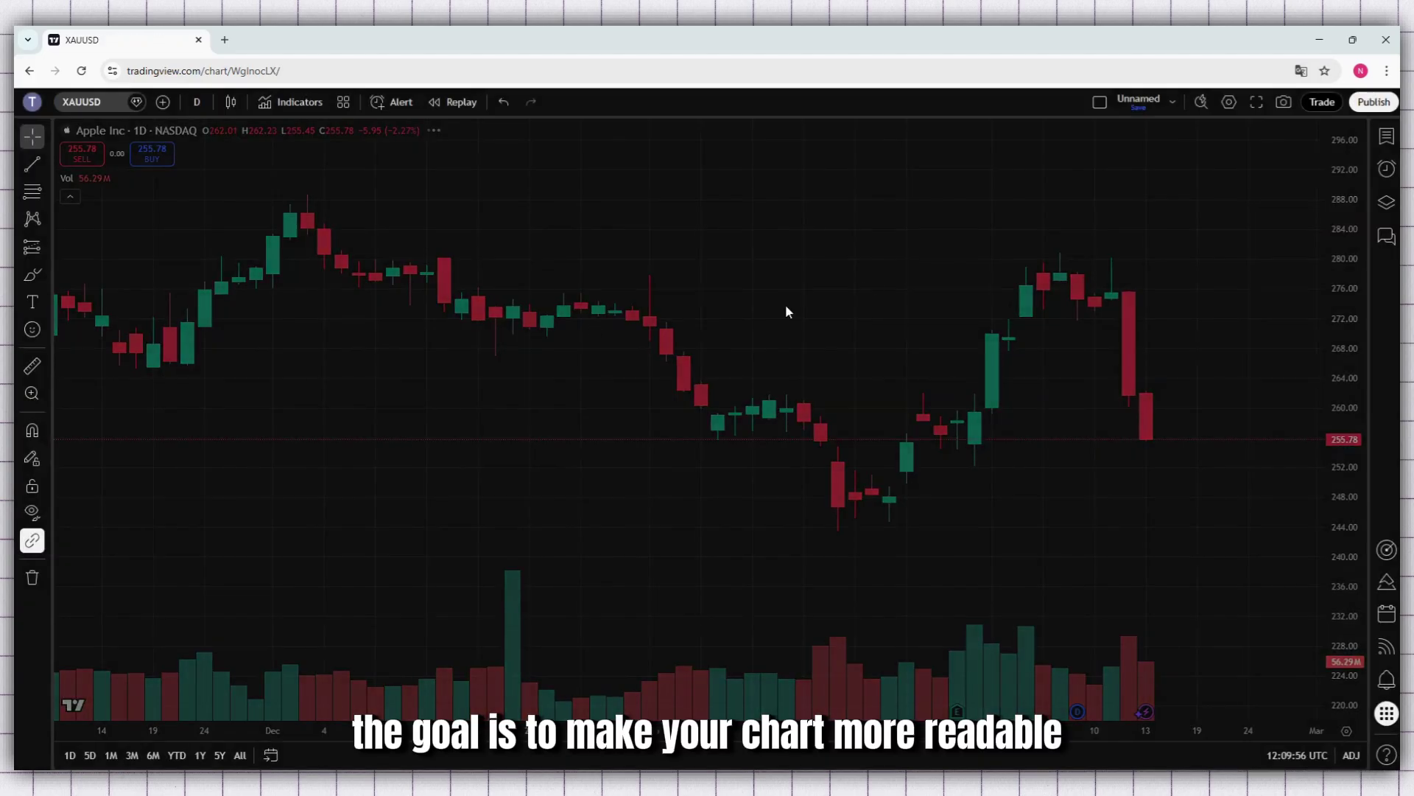
pyautogui.rightClick(759, 272)
pyautogui.click(819, 294)
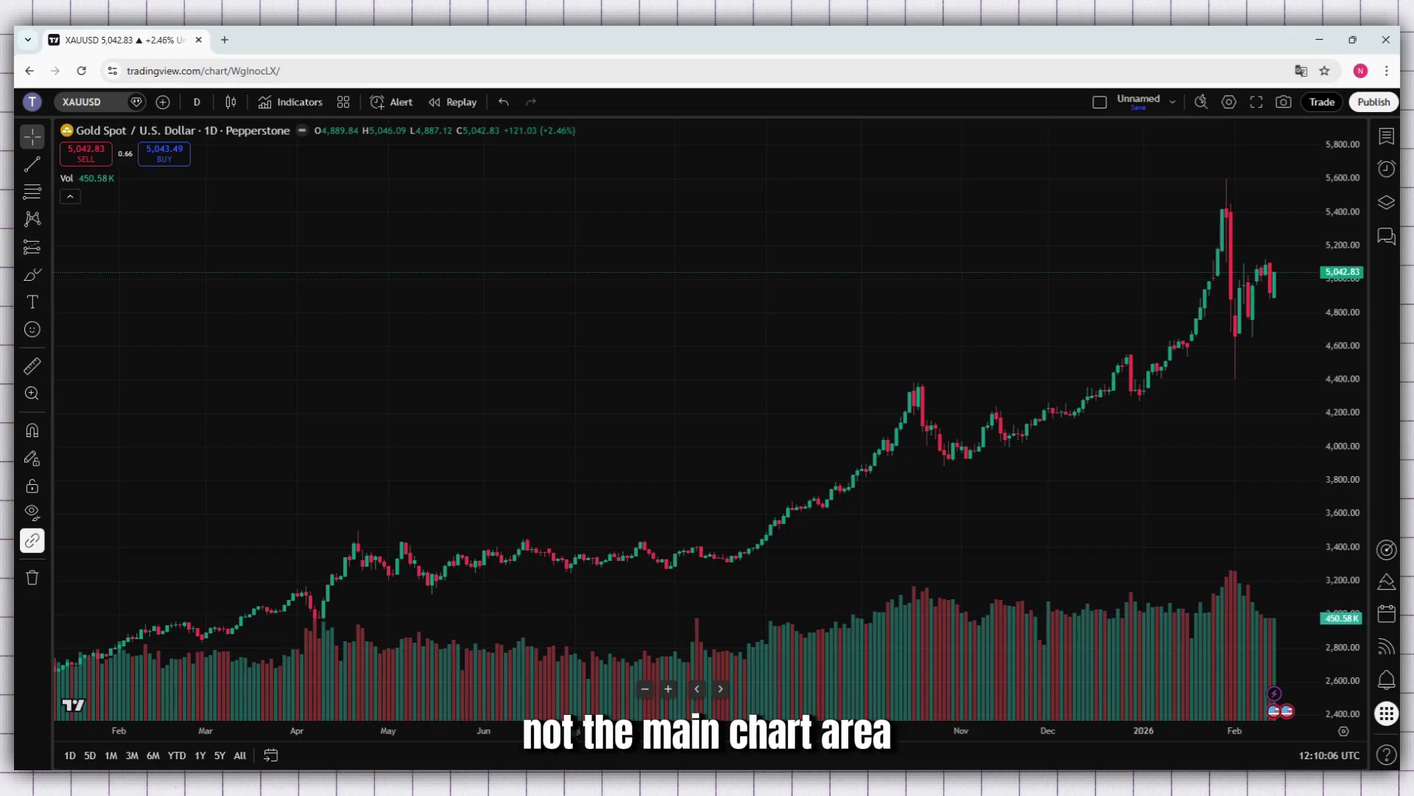
# Step: Stretch the XAUUSD price scale slightly and the time scale strongly until the daily candles are wide, showing about December to February
pyautogui.moveTo(1353, 428)
pyautogui.mouseDown()
pyautogui.moveTo(1353, 374)
pyautogui.moveTo(1352, 418)
pyautogui.mouseUp()
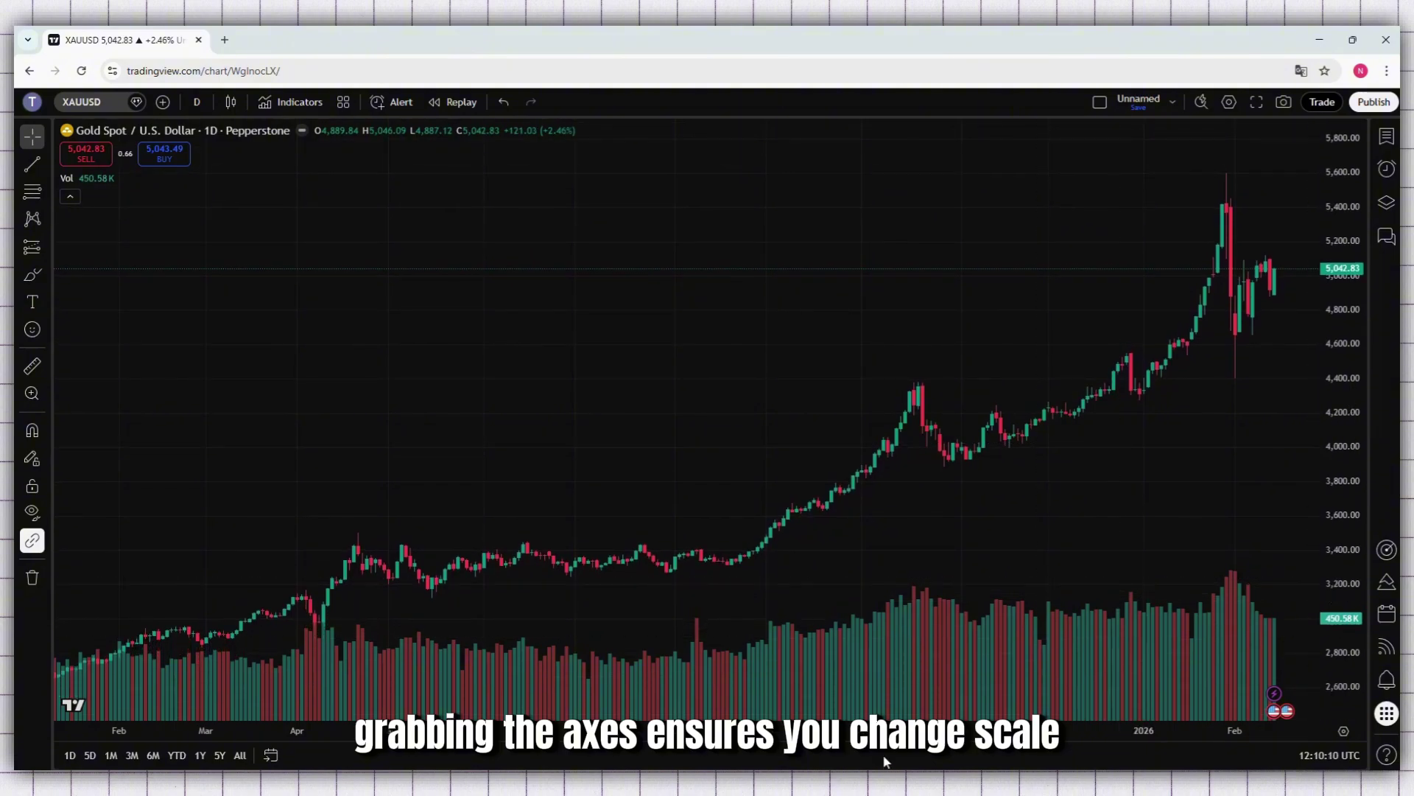
pyautogui.moveTo(884, 733); pyautogui.dragTo(765, 733)
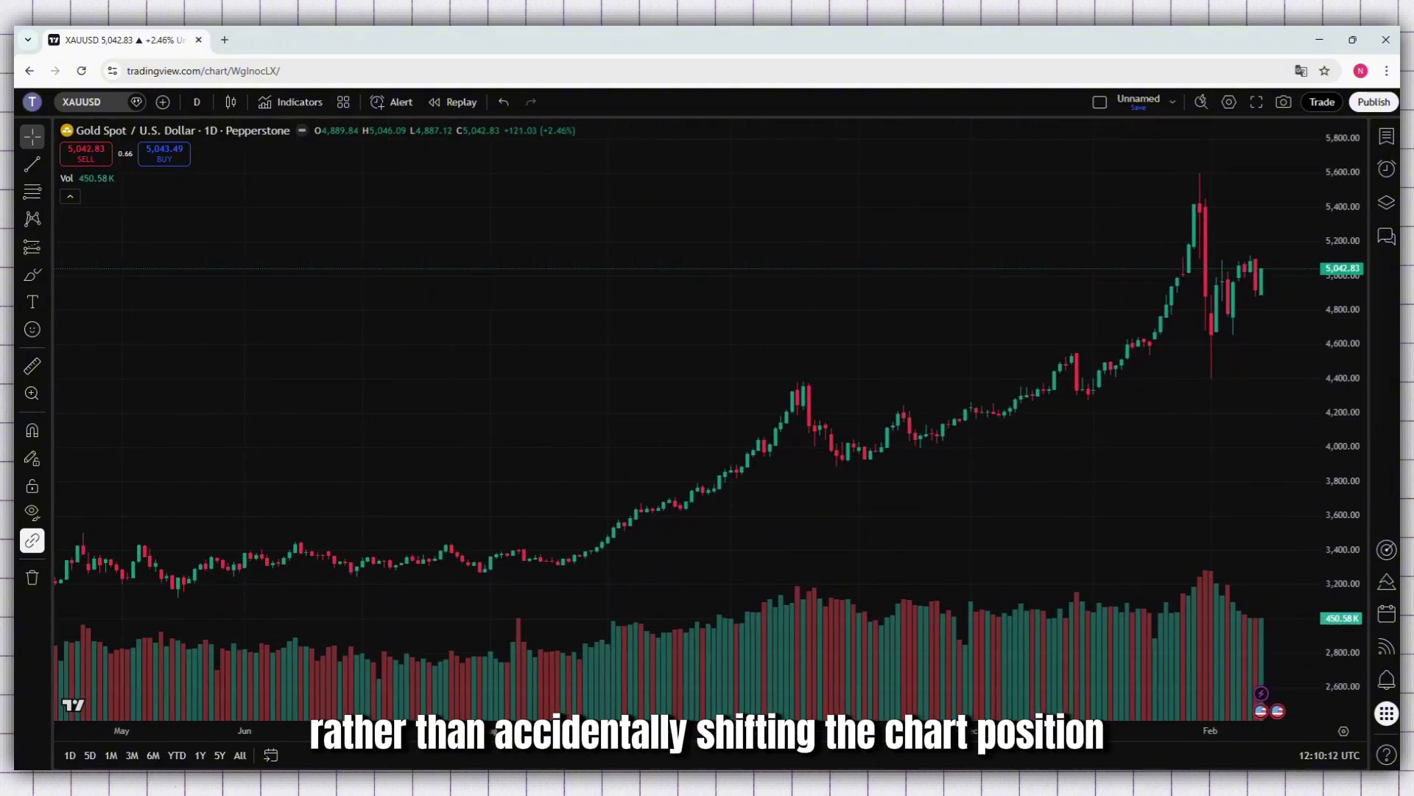
pyautogui.moveTo(492, 732); pyautogui.dragTo(404, 731)
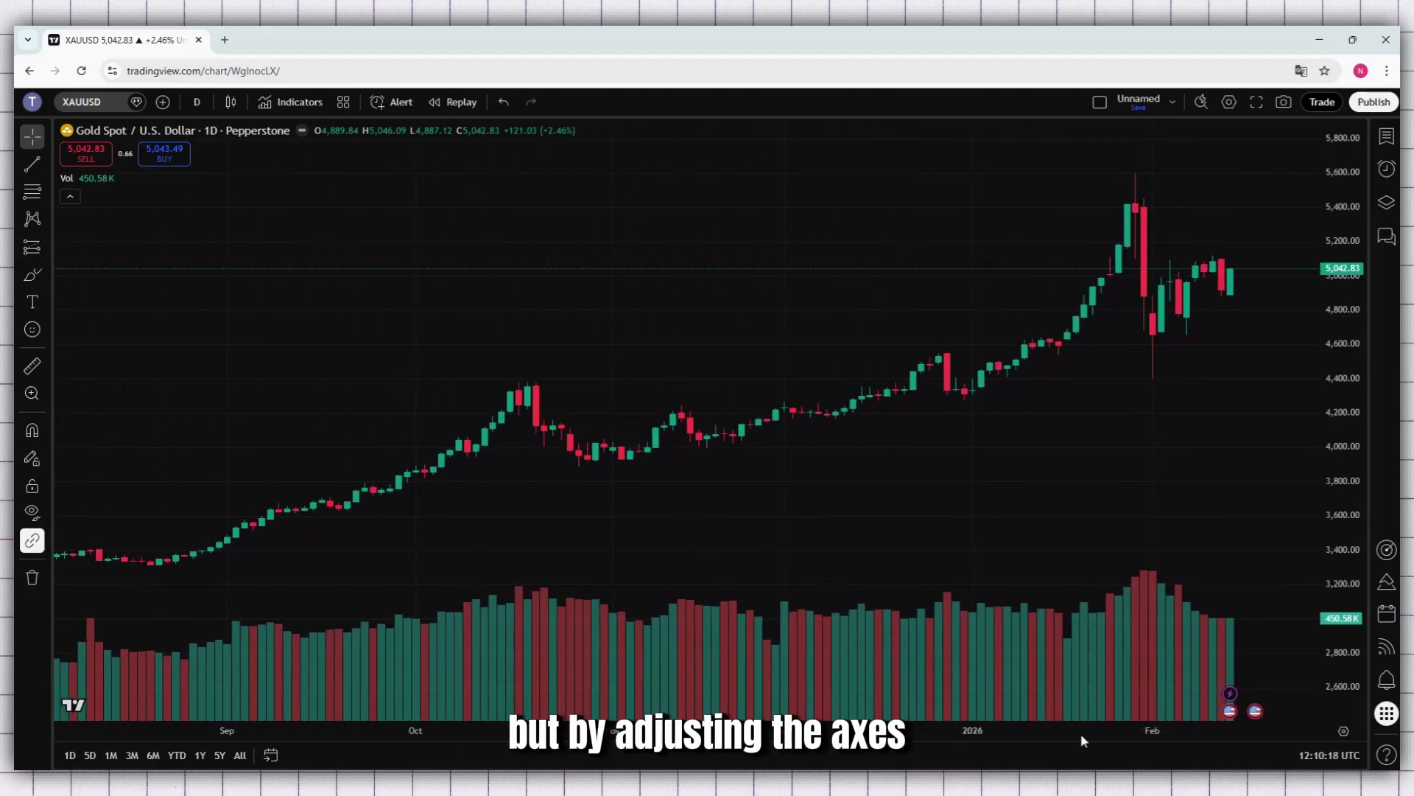
pyautogui.moveTo(1137, 730); pyautogui.dragTo(851, 730)
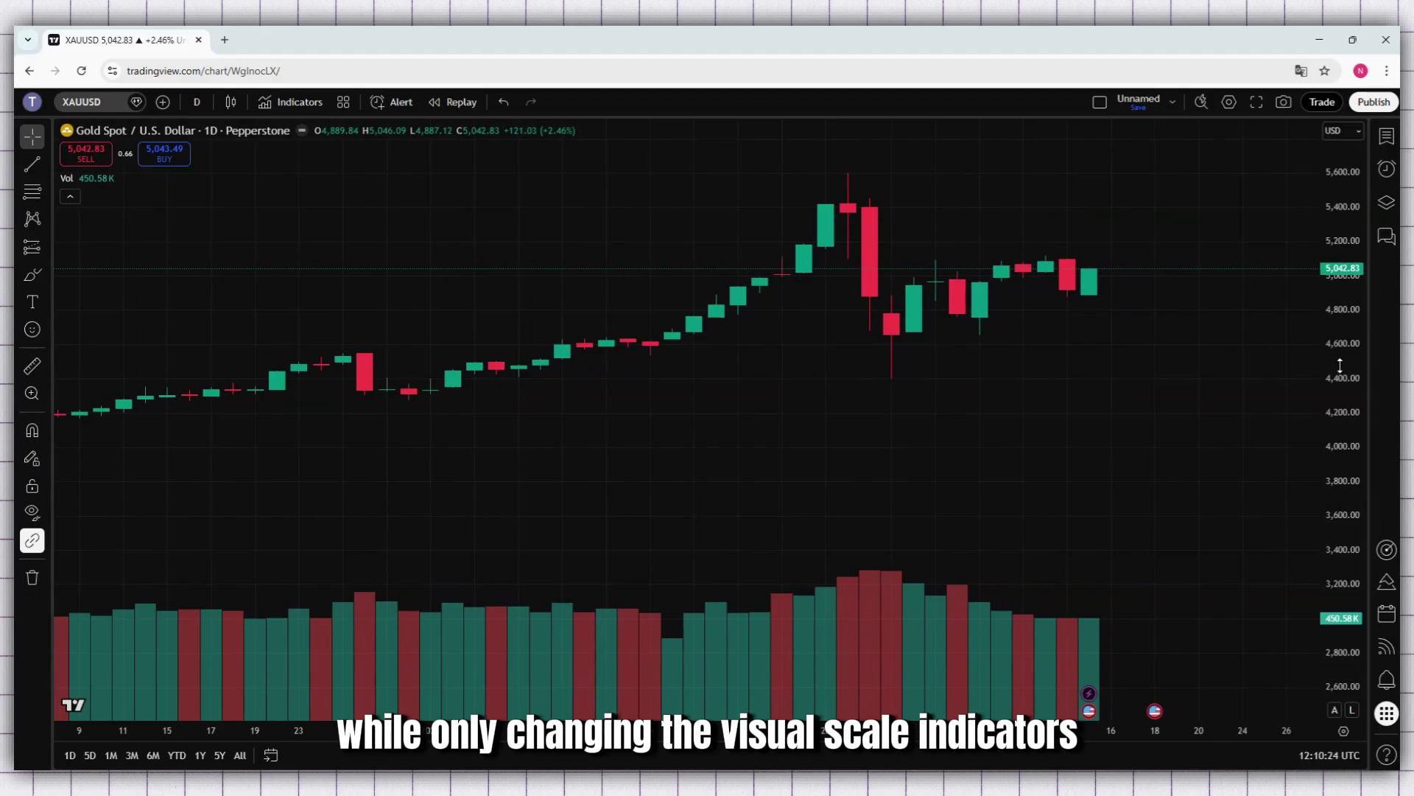
# Step: Stretch the XAUUSD price scale to about 3,100 to 5,200 for taller candles, and widen the candles slightly further
pyautogui.moveTo(1340, 402); pyautogui.dragTo(1353, 290)
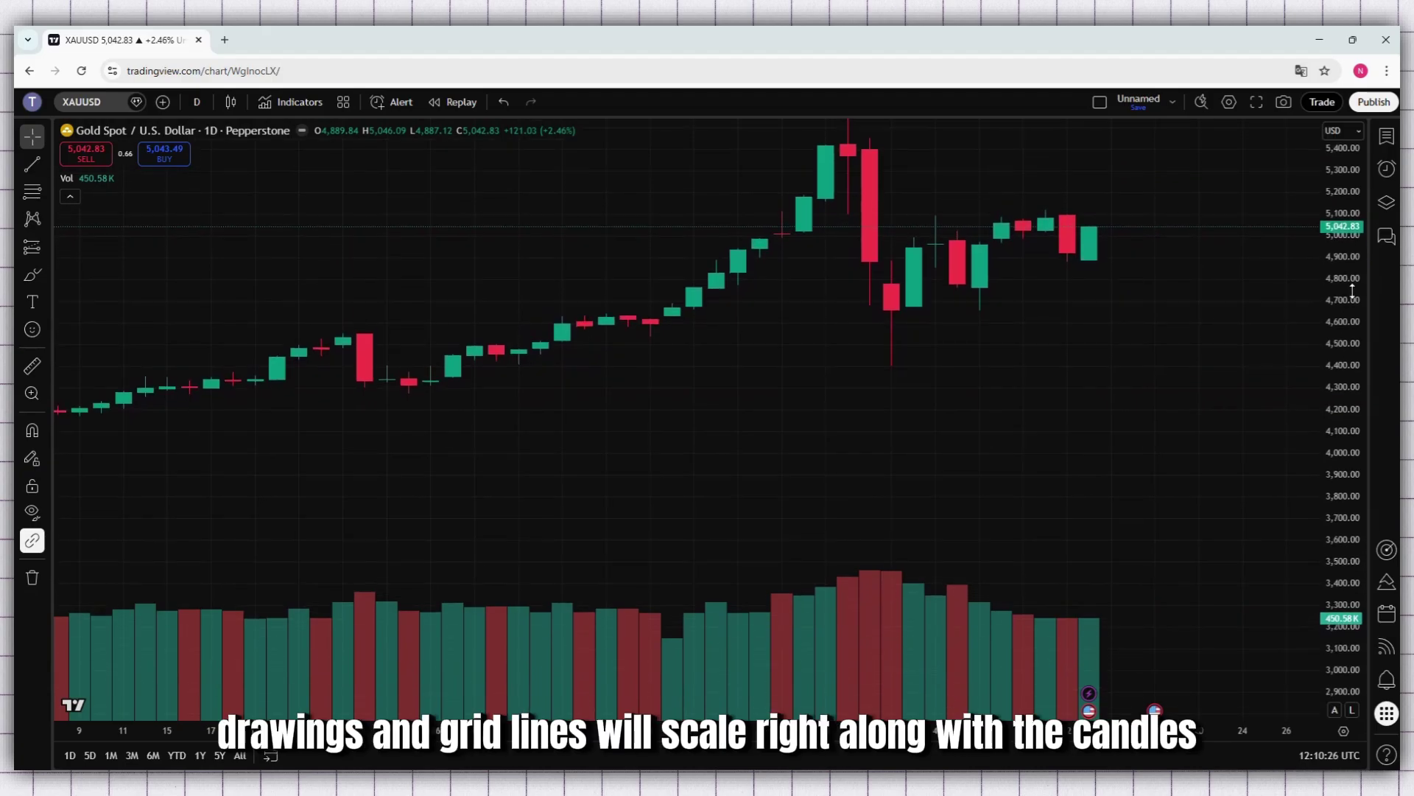
pyautogui.scroll(3, 918, 383)
pyautogui.scroll(-1, 918, 384)
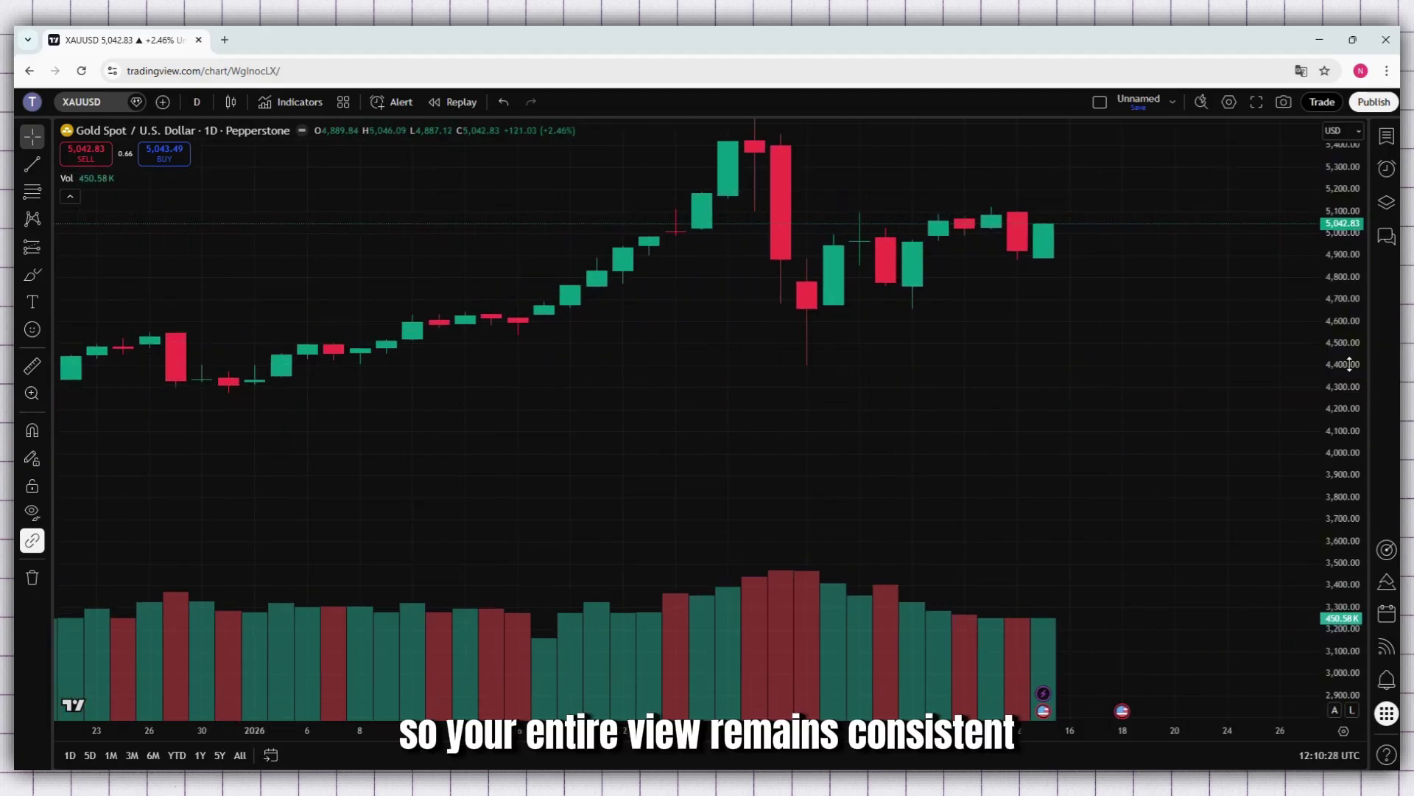
pyautogui.moveTo(1350, 363); pyautogui.dragTo(1362, 283)
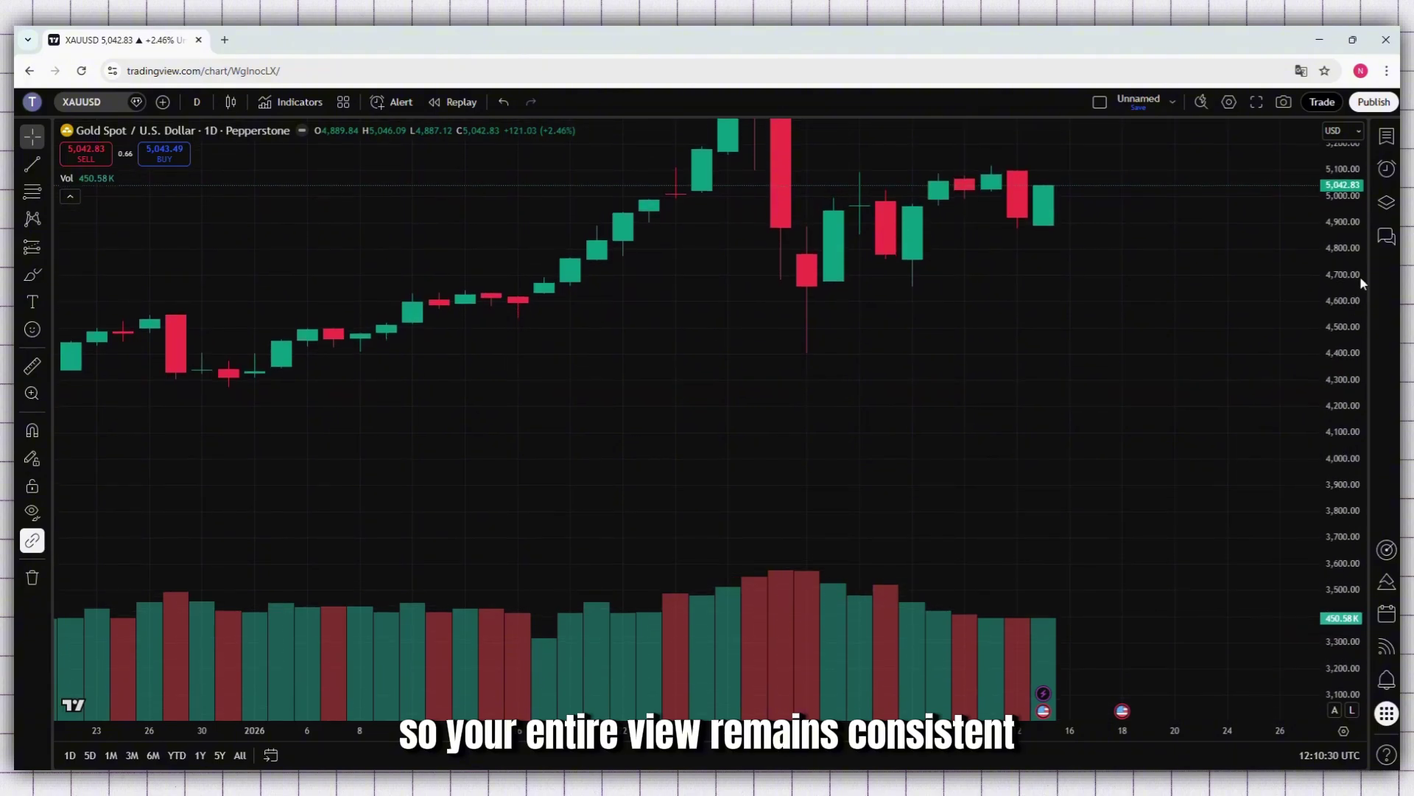
# Step: Pan the XAUUSD chart to show the full January peak, stretch the price scale slightly, and narrow the candles to about late August through February
pyautogui.moveTo(950, 269); pyautogui.dragTo(1004, 442)
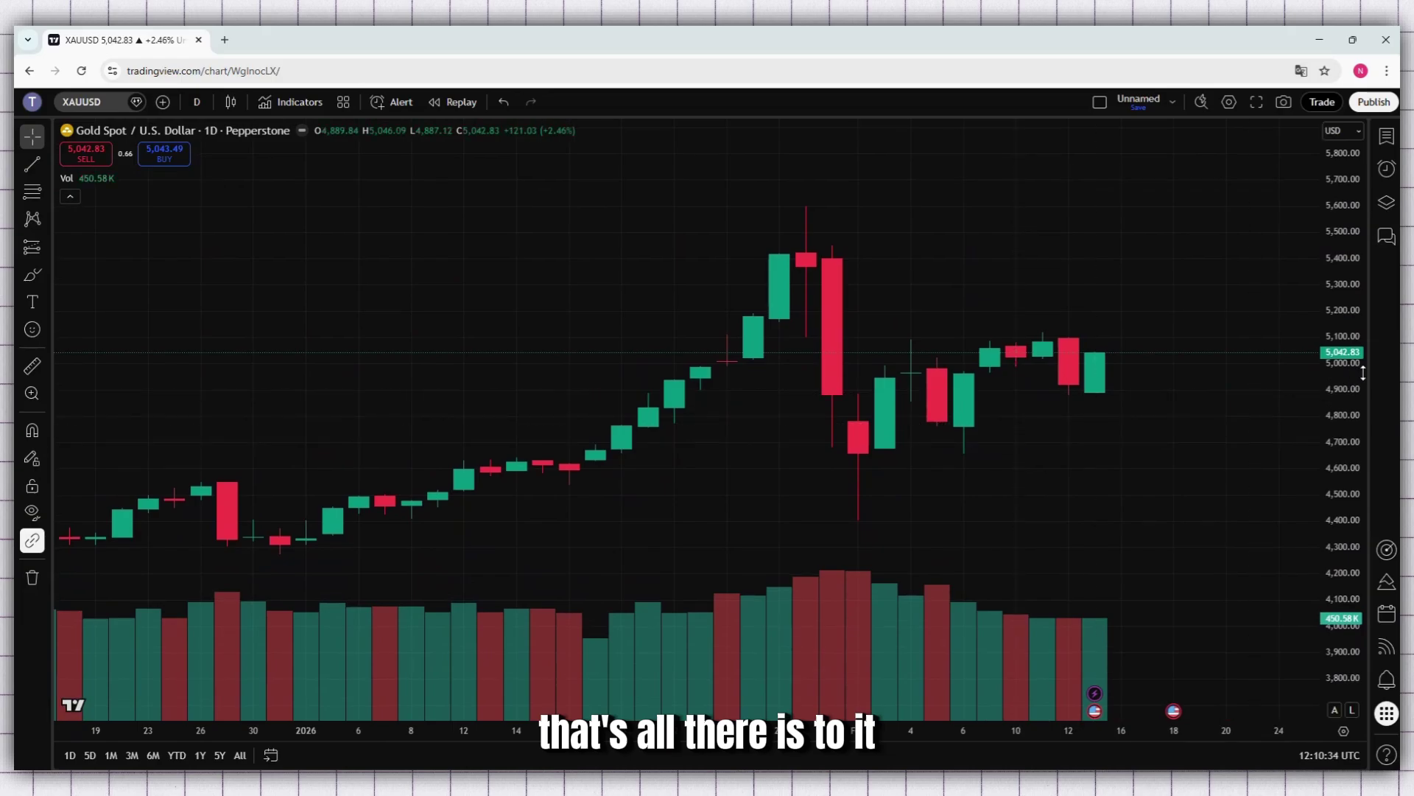
pyautogui.moveTo(1350, 390)
pyautogui.mouseDown()
pyautogui.moveTo(1358, 332)
pyautogui.moveTo(1358, 367)
pyautogui.mouseUp()
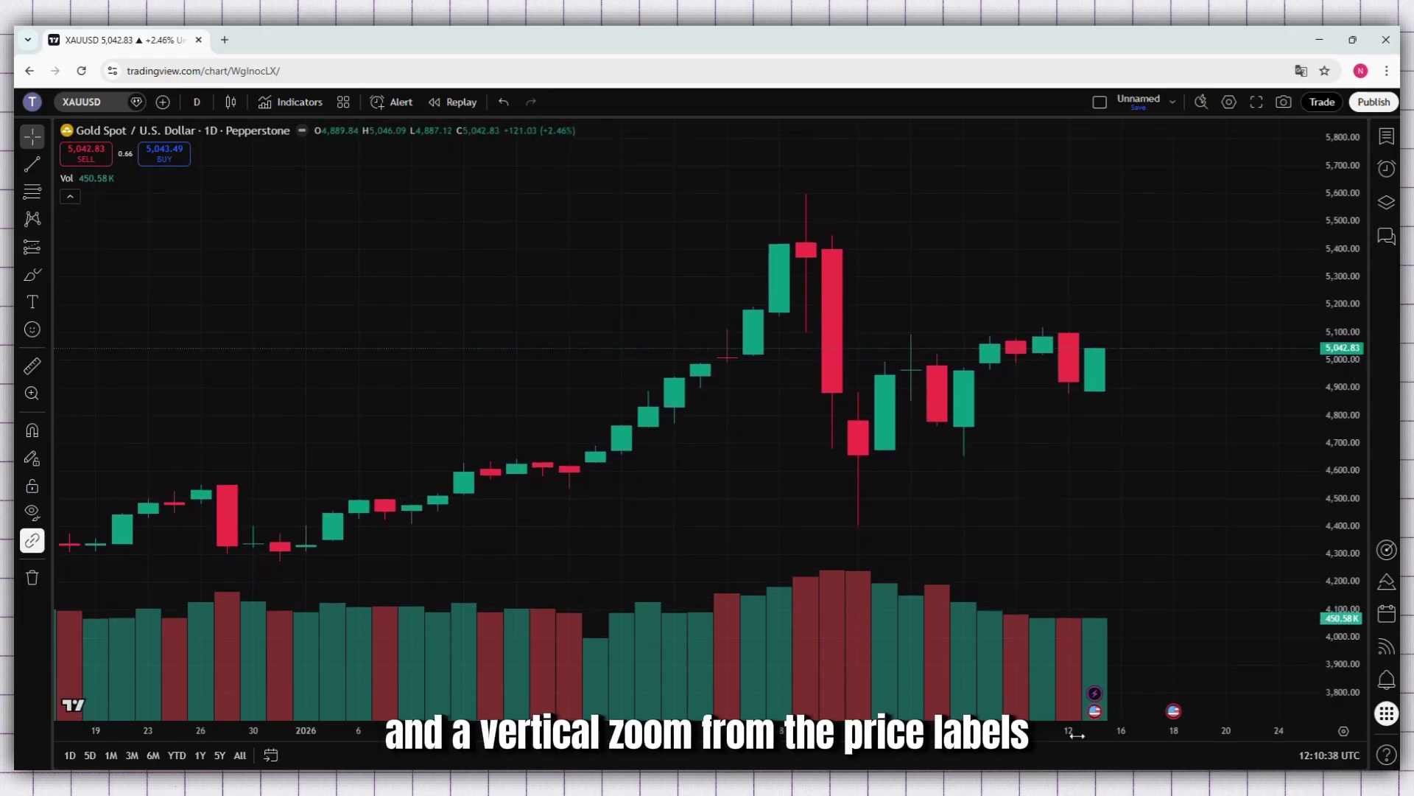
pyautogui.moveTo(1076, 735); pyautogui.dragTo(1150, 726)
# Step: Reset the XAUUSD chart view to its default time and price scales
pyautogui.rightClick(878, 274)
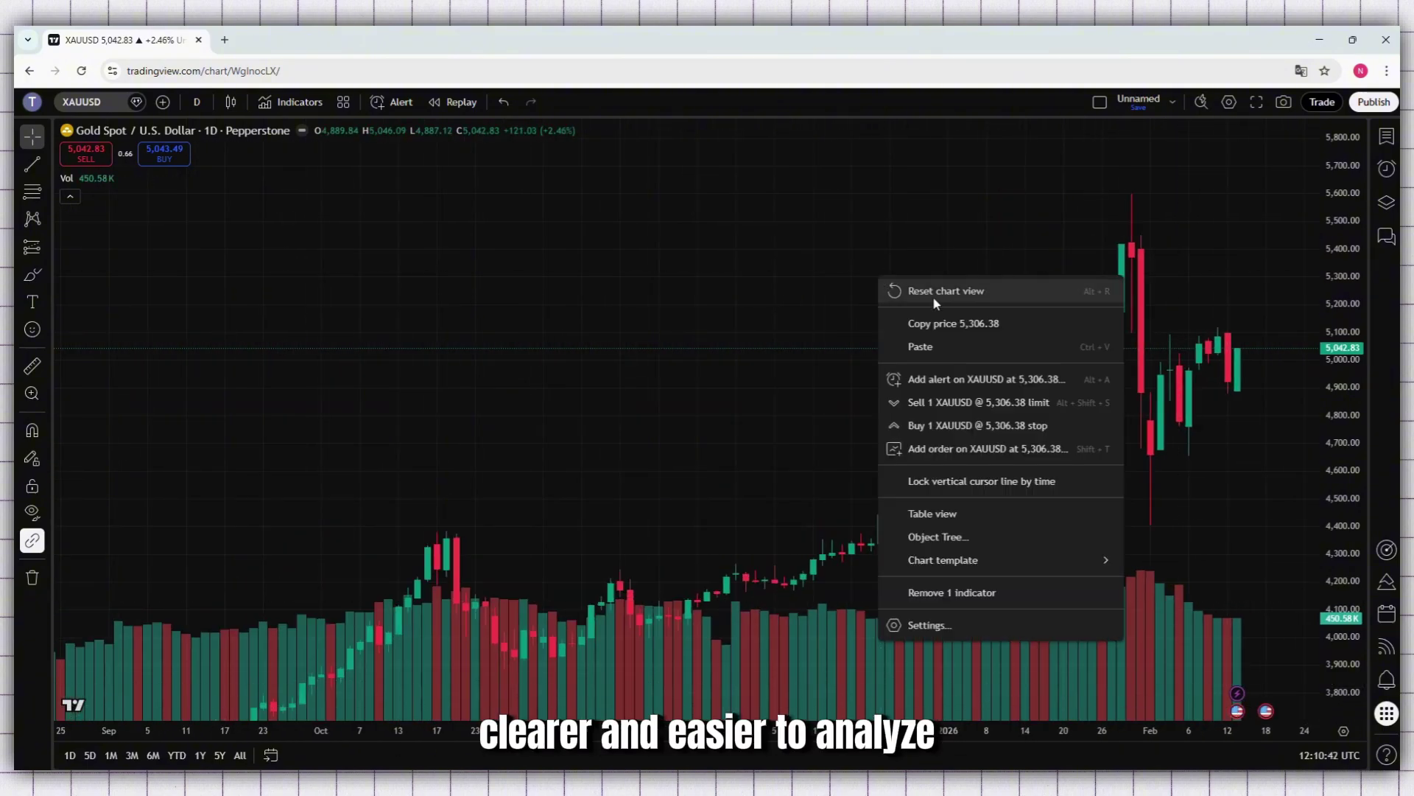
pyautogui.click(933, 295)
pyautogui.scroll(3, 1042, 439)
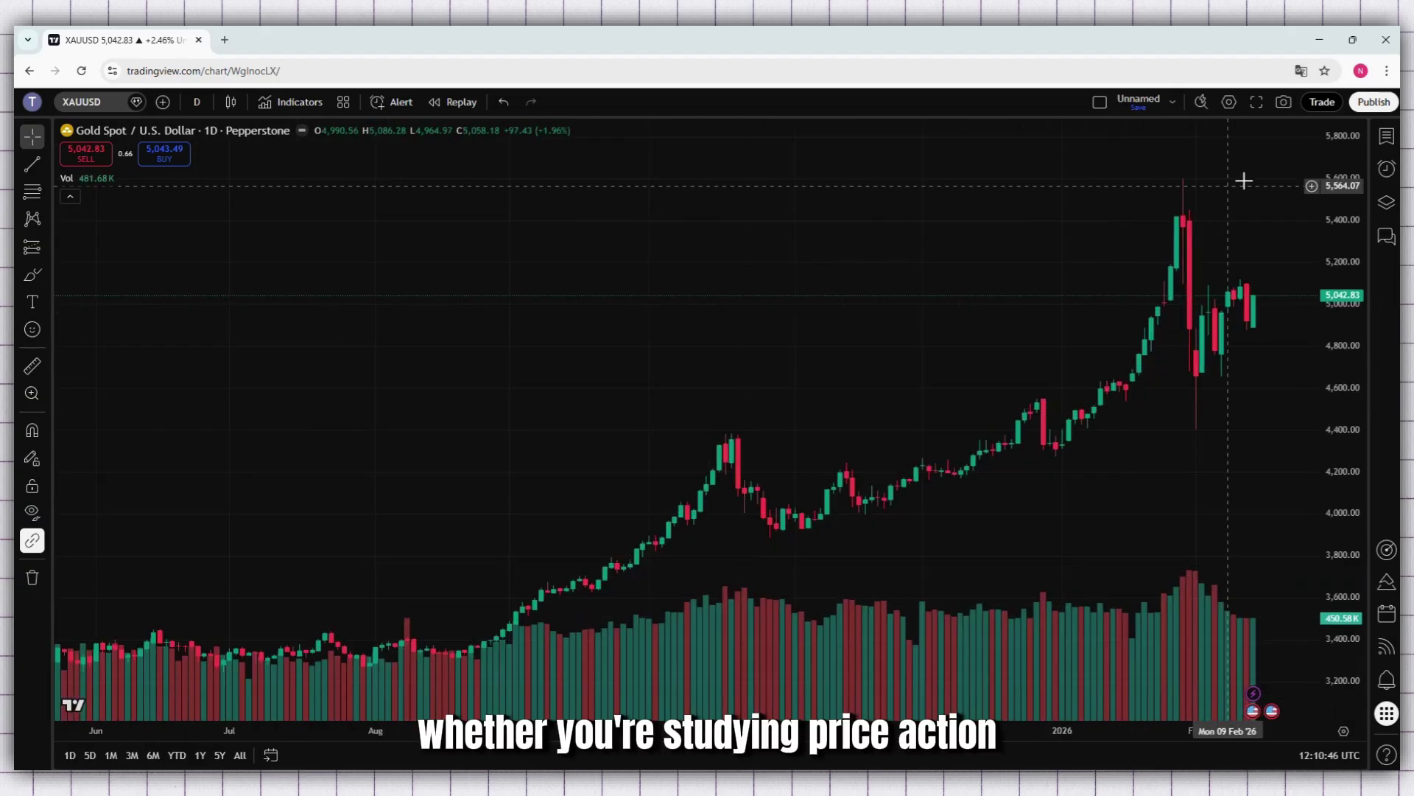
# Step: Load the AAPL chart from the watchlist and hide the watchlist again
pyautogui.click(1387, 137)
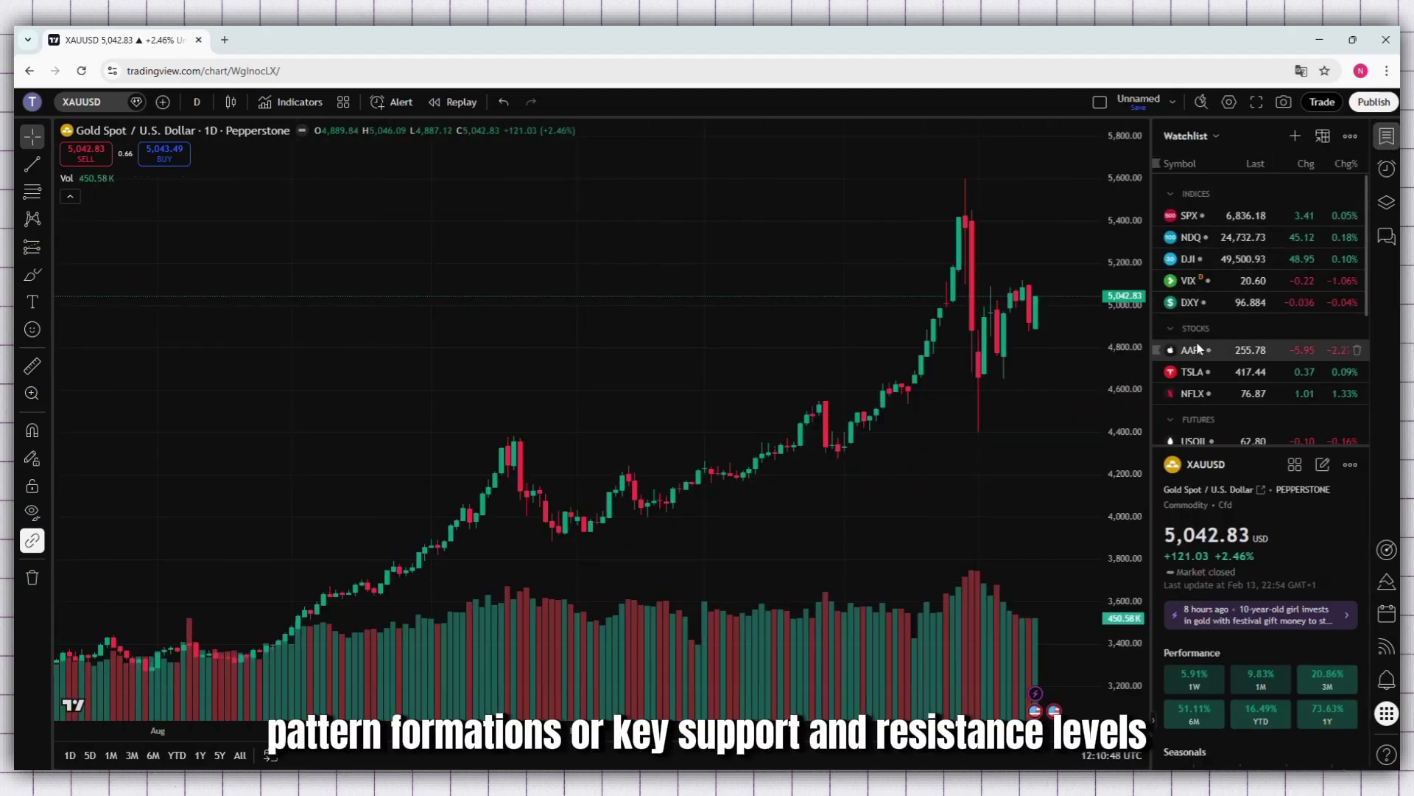
pyautogui.click(1267, 351)
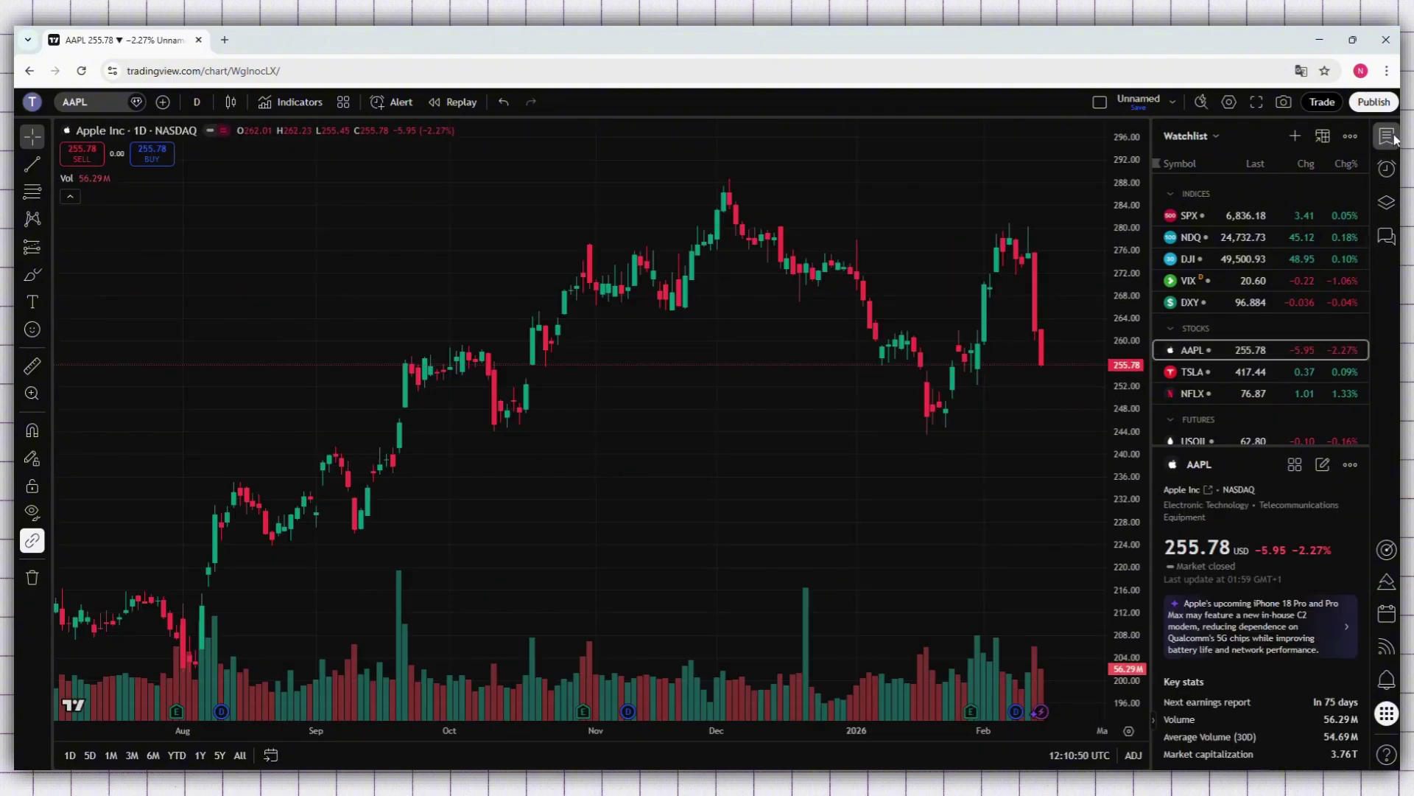
pyautogui.click(1387, 137)
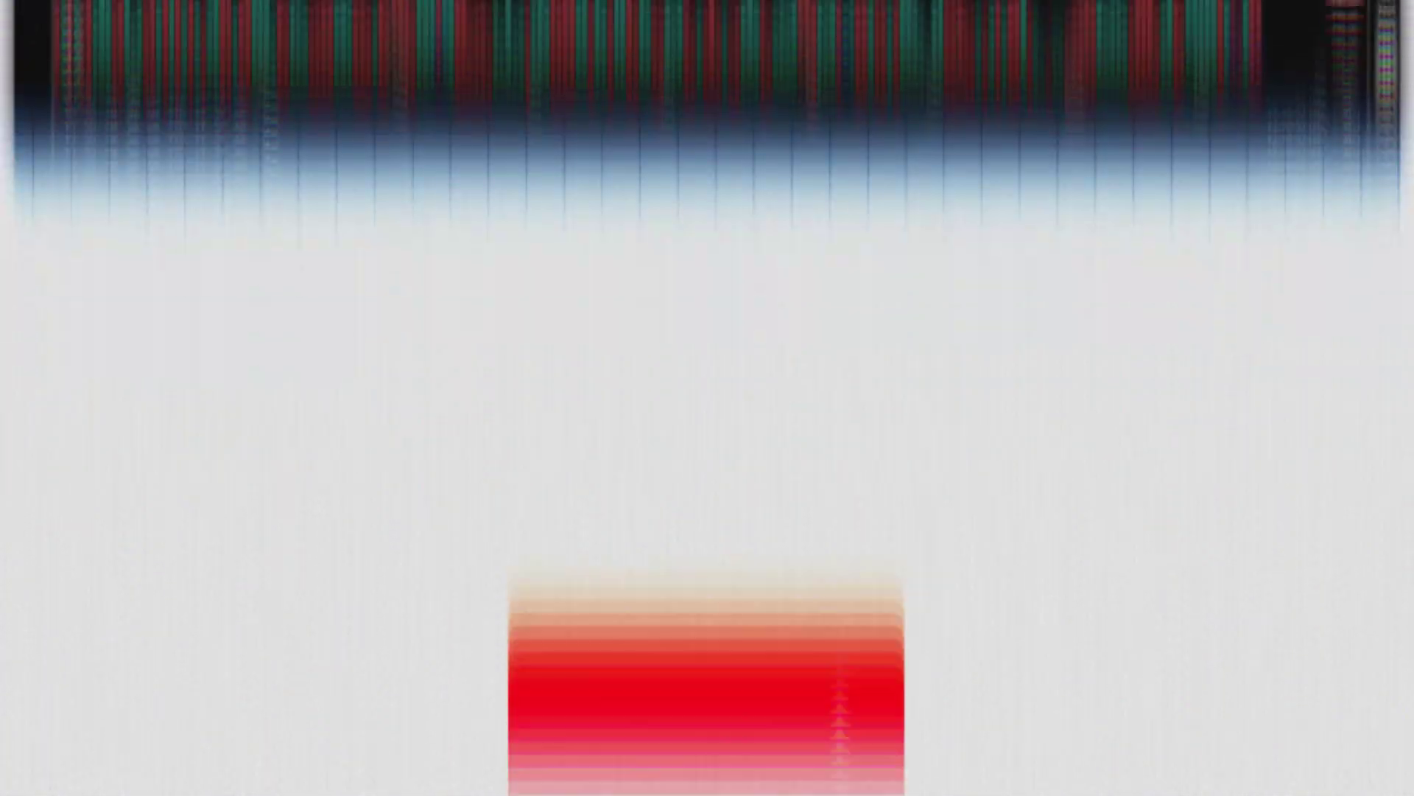